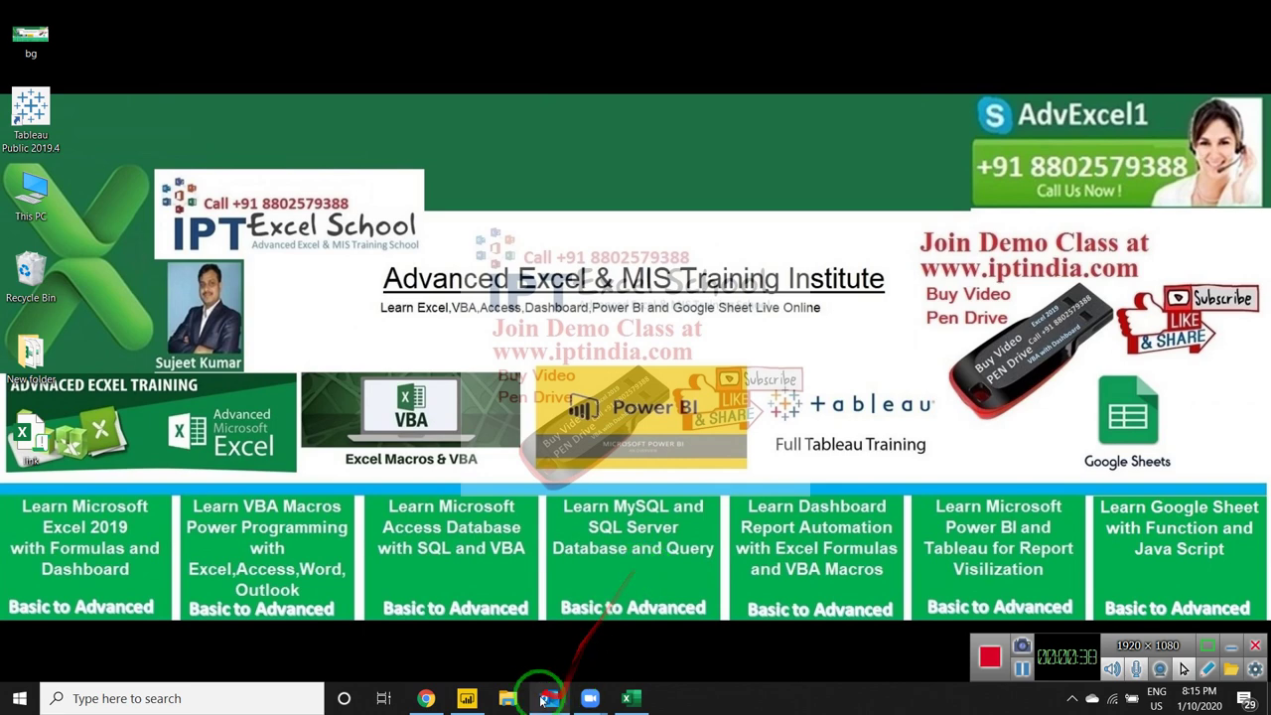
Bring Power BI forward and scroll through Sheet1's 2,519 Date, Name and Sales rows.
{"action": "left_click", "coordinate": [468, 699]}
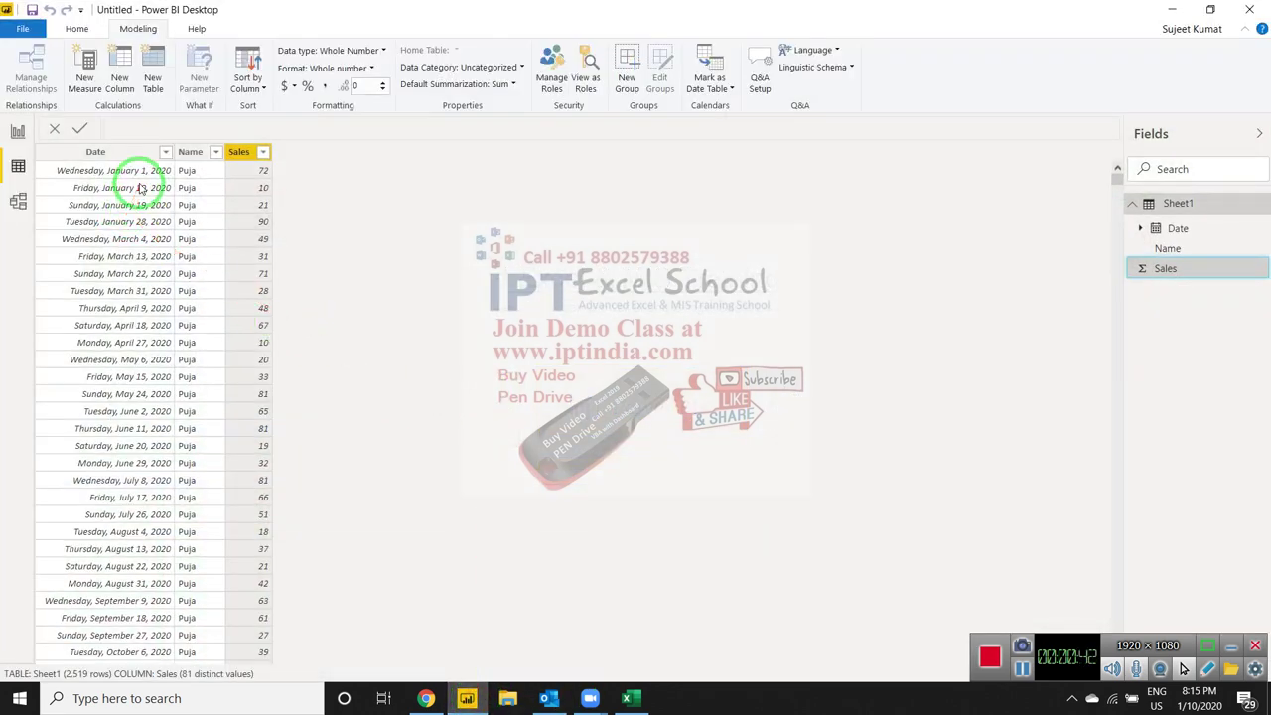
{"action": "scroll", "coordinate": [139, 189], "scroll_direction": "down", "scroll_amount": 10}
{"action": "scroll", "coordinate": [139, 189], "scroll_direction": "up", "scroll_amount": 10}
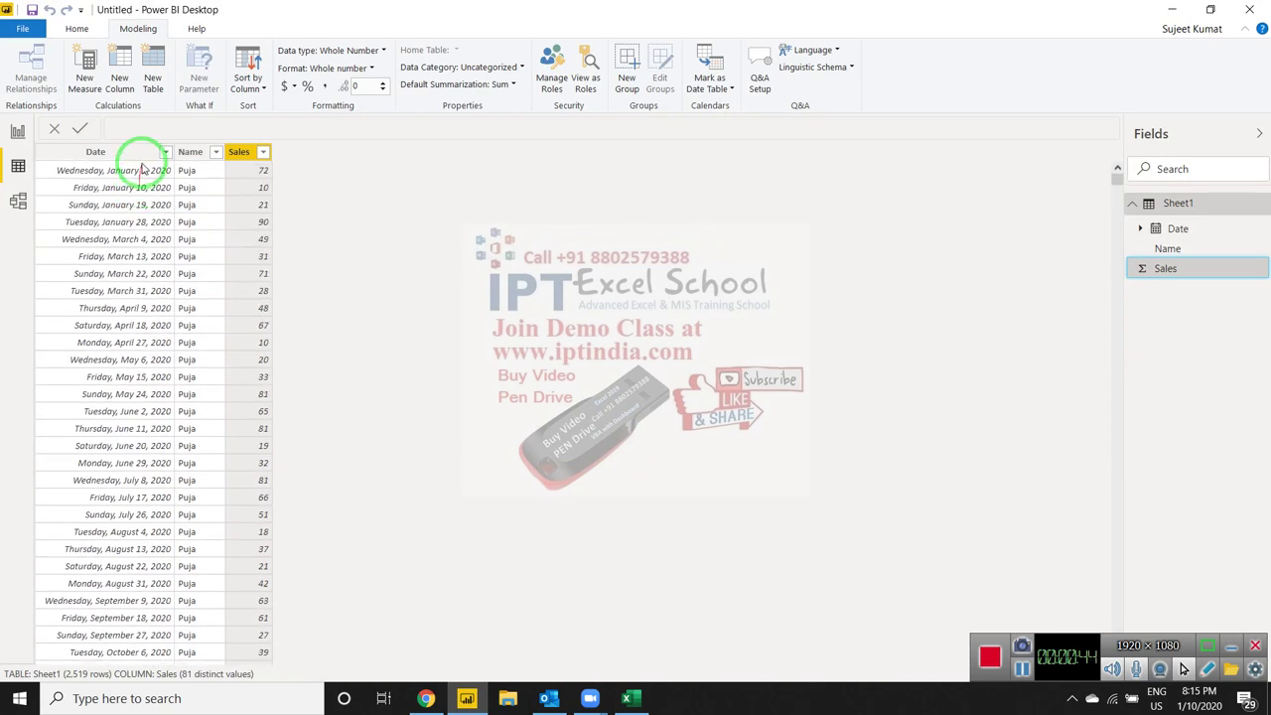
{"action": "scroll", "coordinate": [139, 191], "scroll_direction": "down", "scroll_amount": 8}
{"action": "scroll", "coordinate": [141, 198], "scroll_direction": "down", "scroll_amount": 8}
{"action": "scroll", "coordinate": [141, 201], "scroll_direction": "down", "scroll_amount": 15}
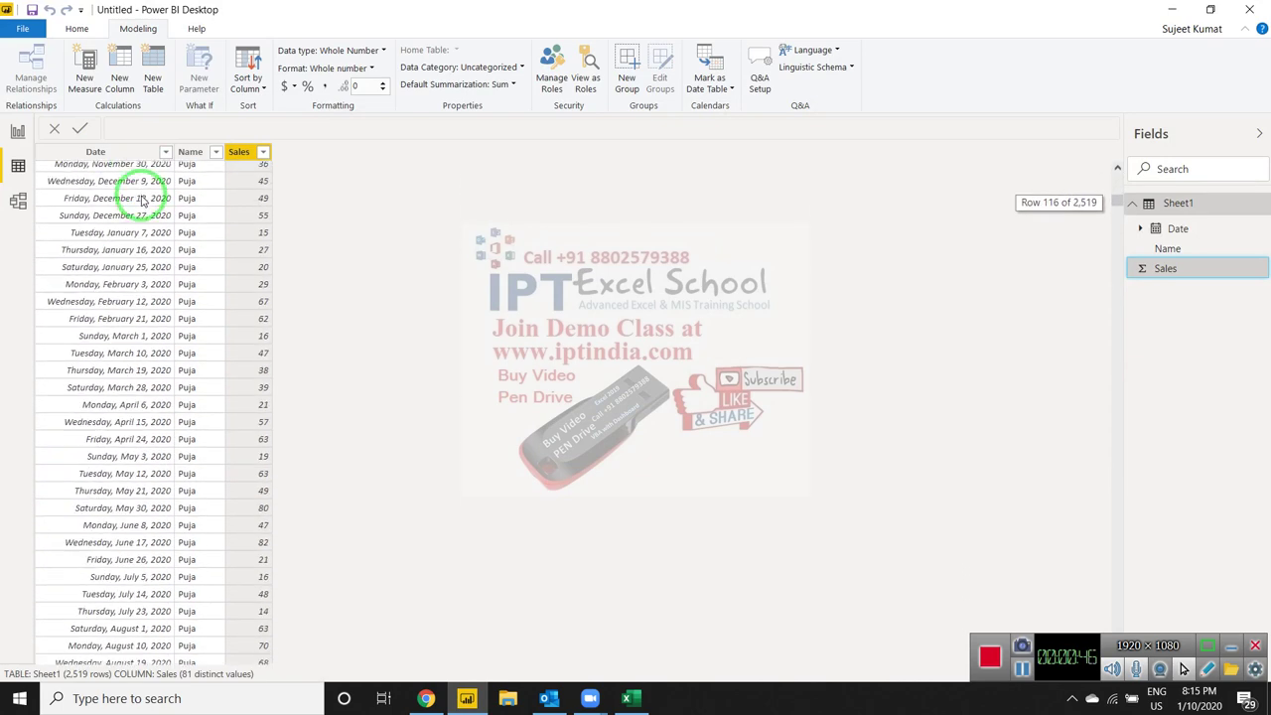
{"action": "scroll", "coordinate": [141, 200], "scroll_direction": "down", "scroll_amount": 15}
{"action": "scroll", "coordinate": [141, 201], "scroll_direction": "down", "scroll_amount": 15}
{"action": "scroll", "coordinate": [141, 200], "scroll_direction": "down", "scroll_amount": 15}
{"action": "scroll", "coordinate": [141, 200], "scroll_direction": "up", "scroll_amount": 15}
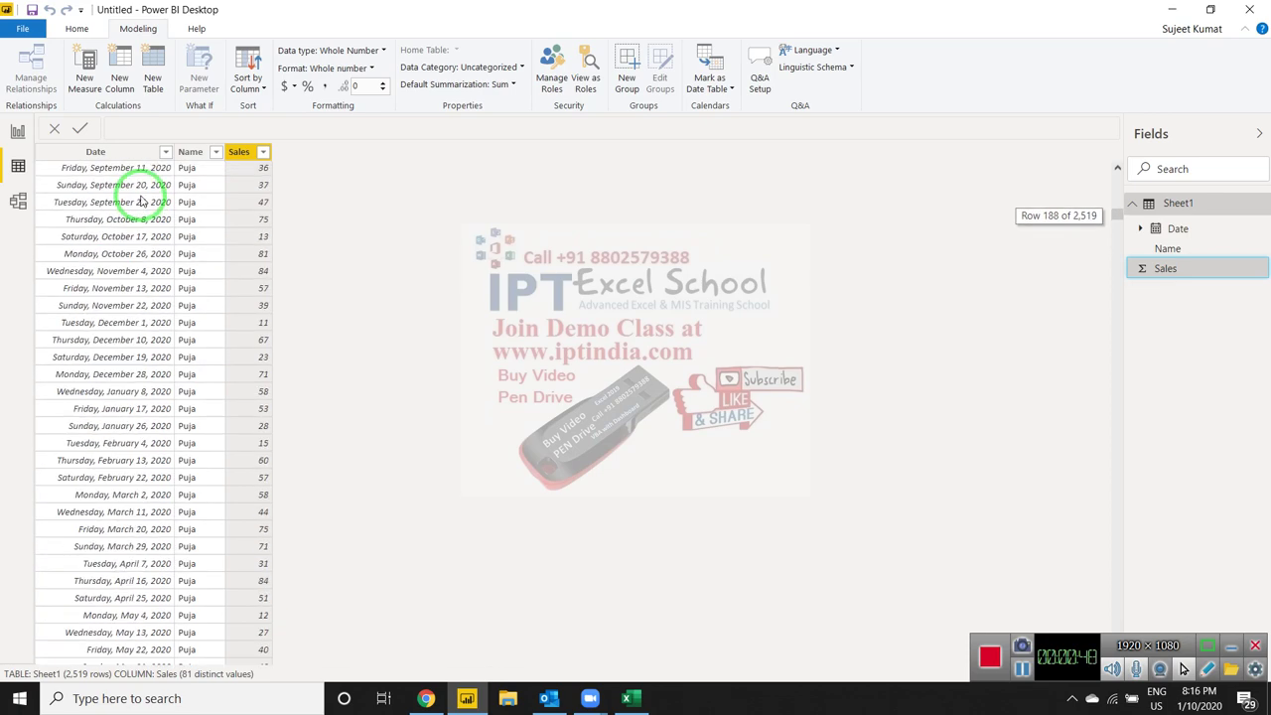
{"action": "scroll", "coordinate": [141, 200], "scroll_direction": "up", "scroll_amount": 15}
{"action": "scroll", "coordinate": [141, 200], "scroll_direction": "up", "scroll_amount": 15}
{"action": "scroll", "coordinate": [141, 201], "scroll_direction": "up", "scroll_amount": 15}
{"action": "scroll", "coordinate": [141, 200], "scroll_direction": "up", "scroll_amount": 10}
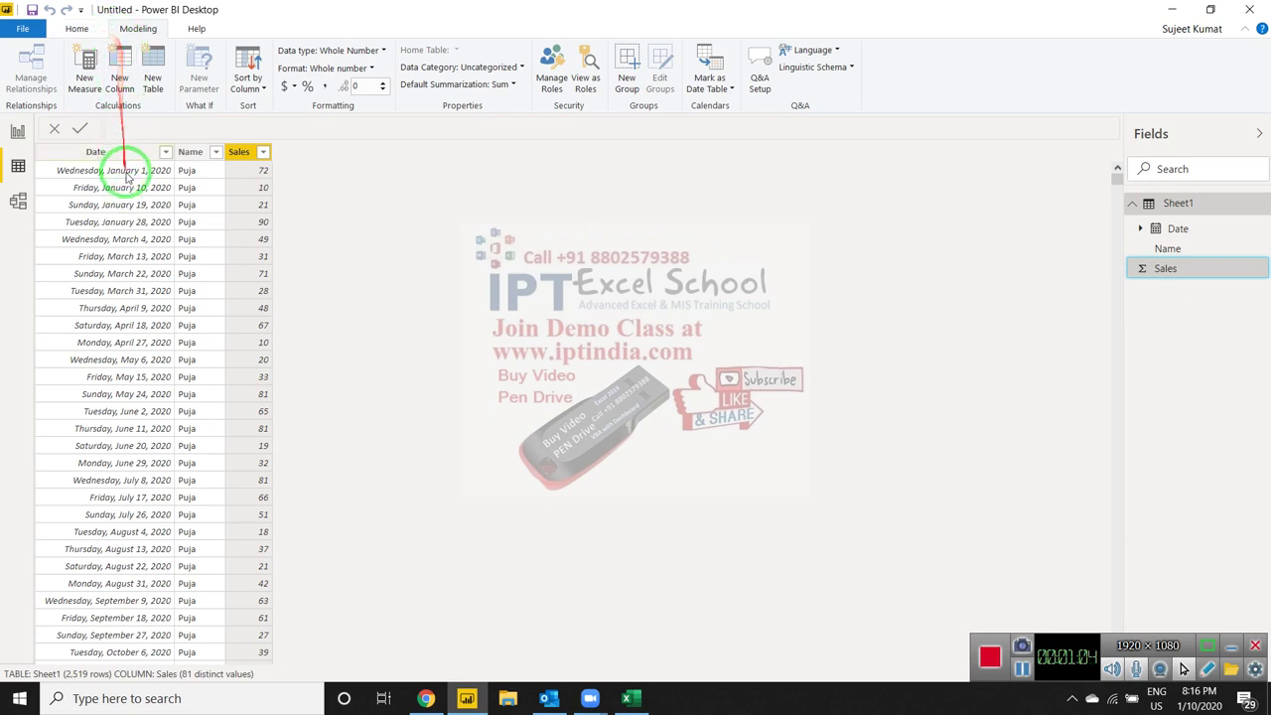
Create a new calculated table defined as 2020 = CALENDARAUTO().
{"action": "left_click", "coordinate": [163, 83]}
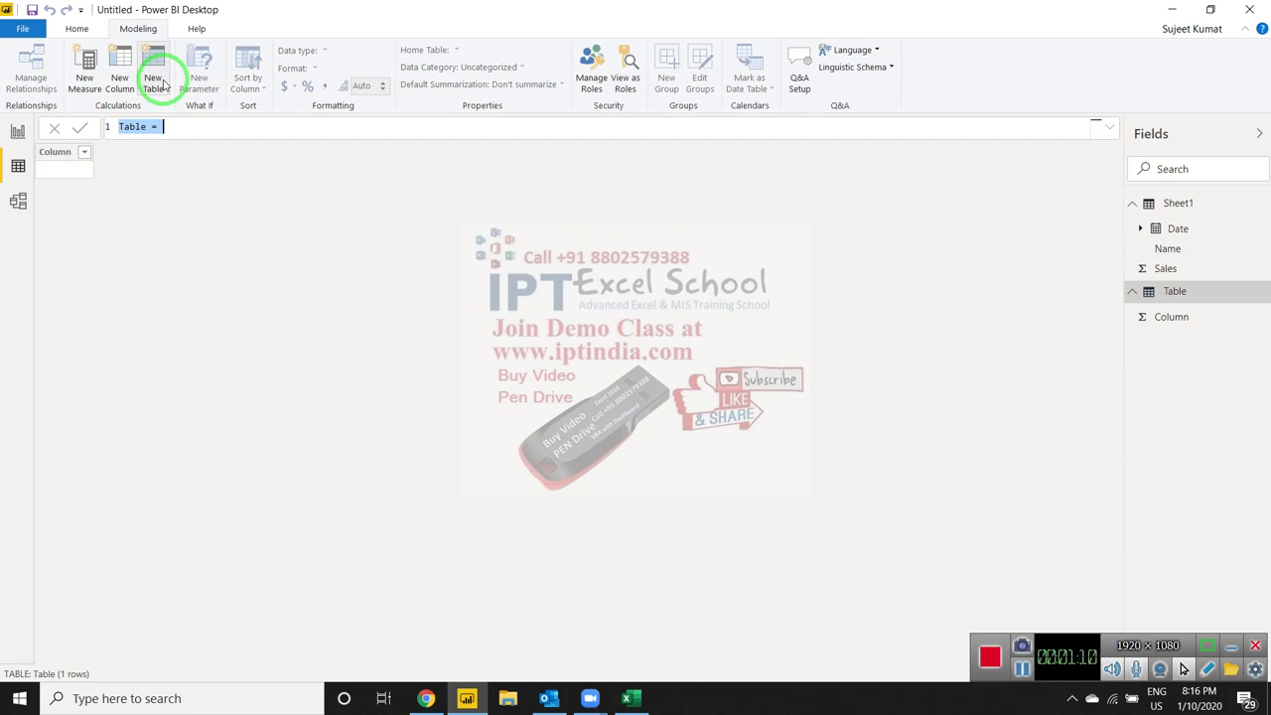
{"action": "type", "text": "2020="}
{"action": "type", "text": "ca"}
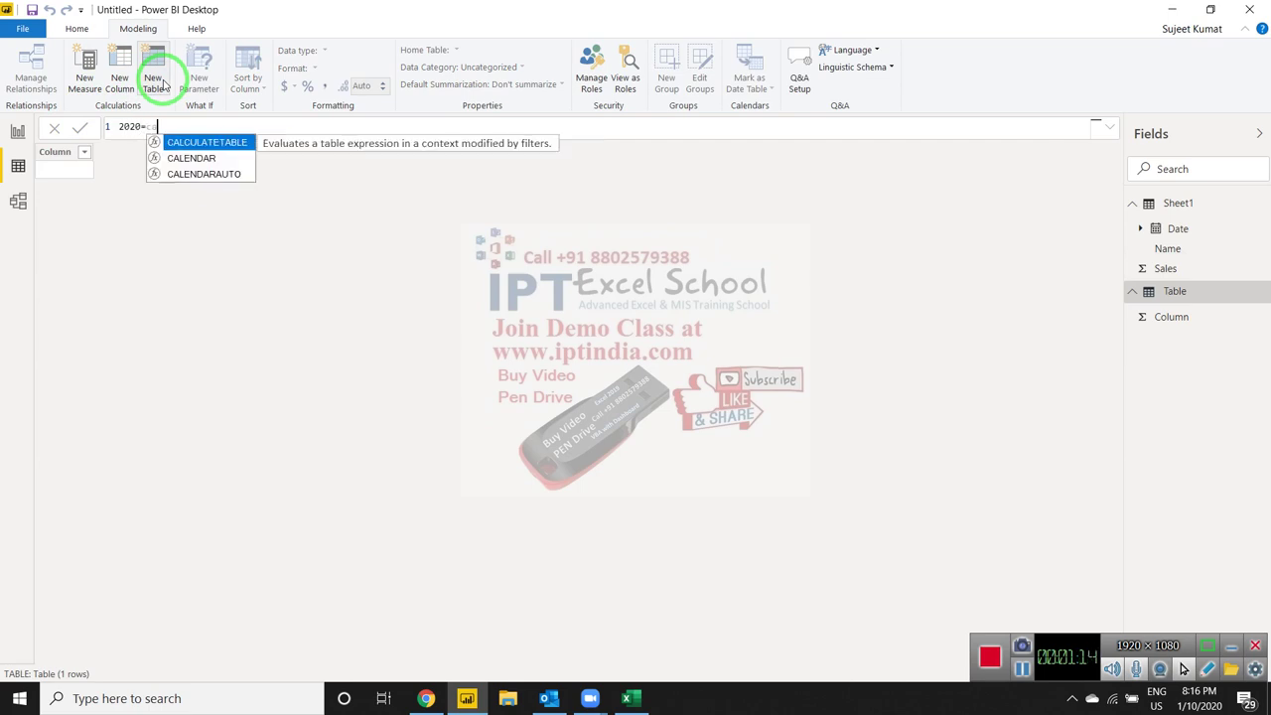
{"action": "type", "text": "l"}
{"action": "key", "text": "Down"}
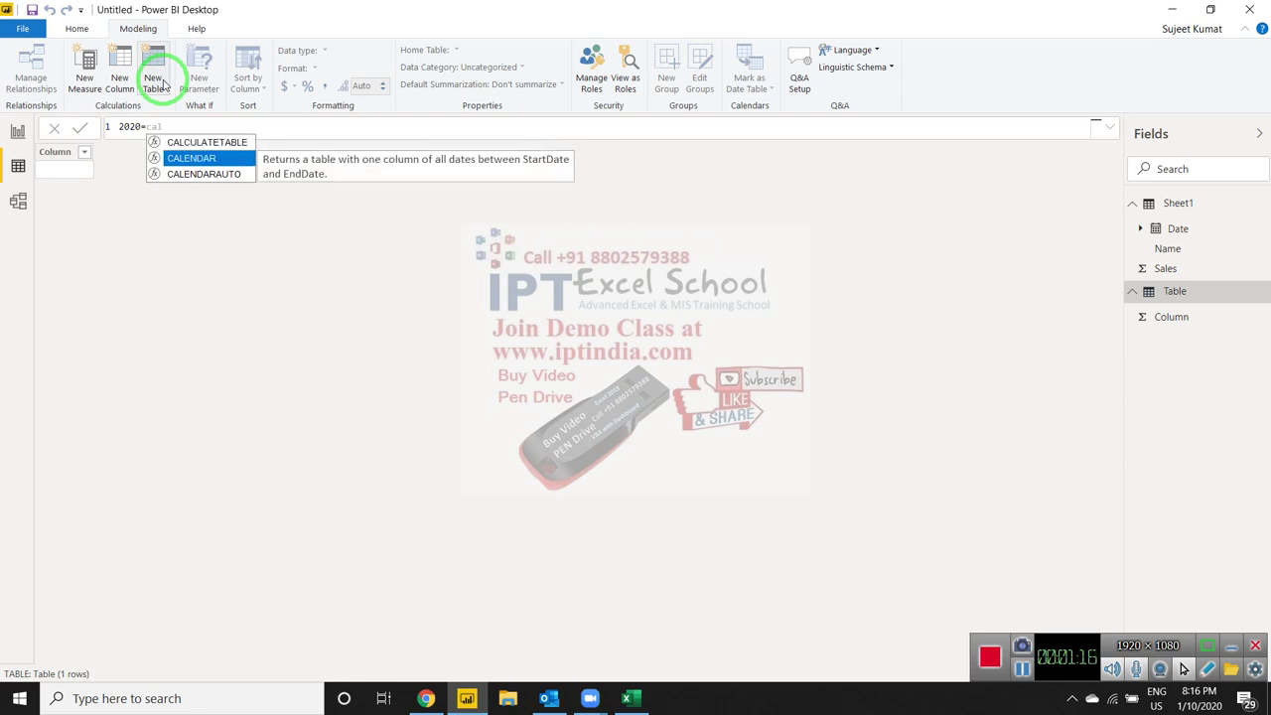
{"action": "key", "text": "Down"}
{"action": "key", "text": "Tab"}
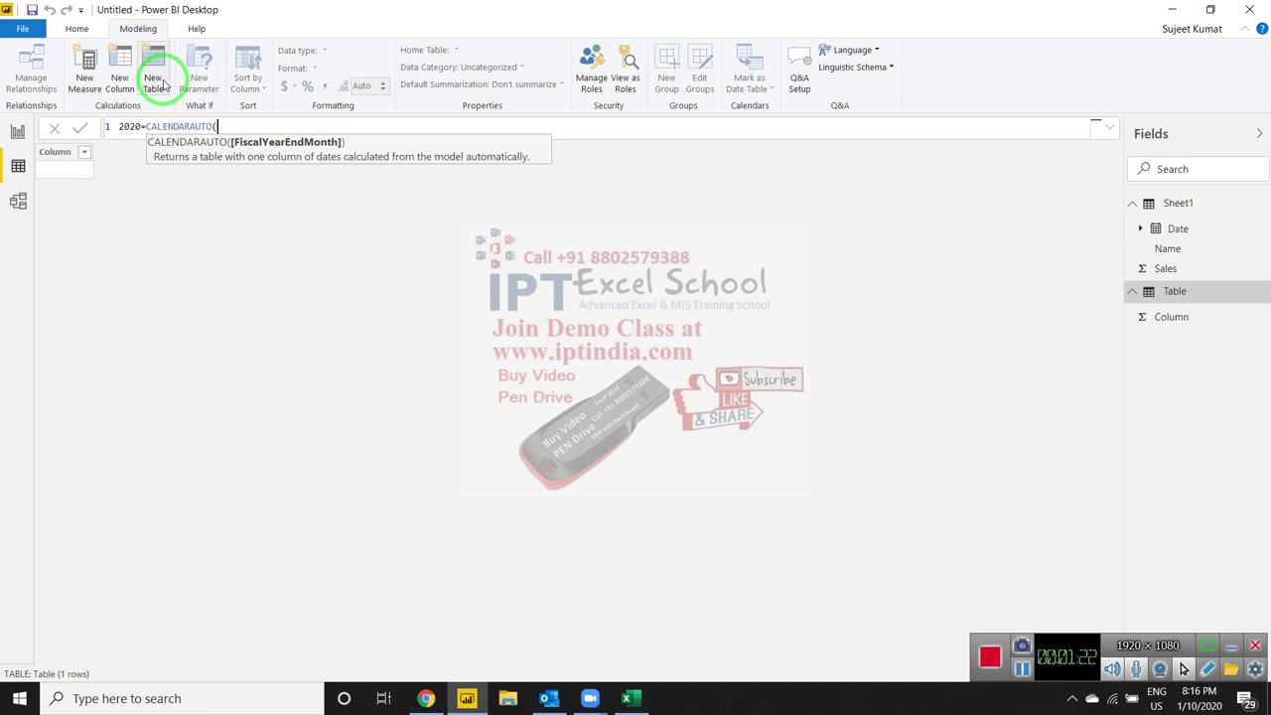
{"action": "type", "text": ")"}
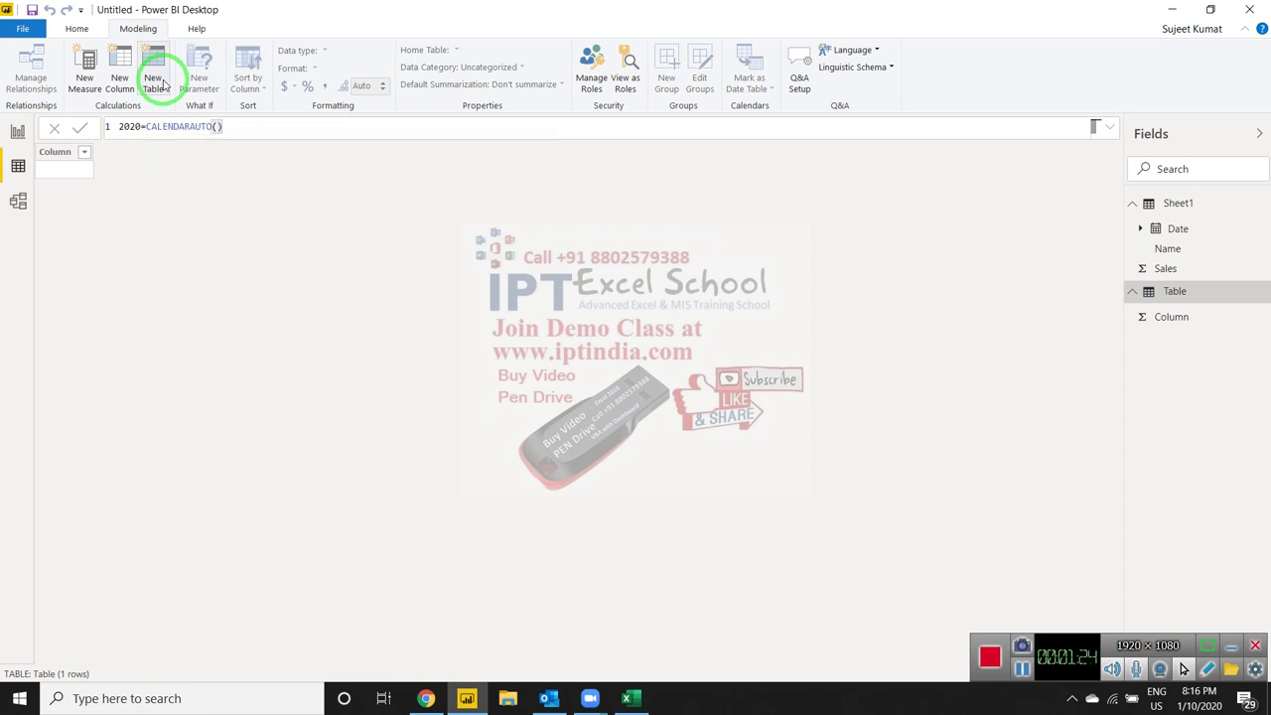
{"action": "key", "text": "Return"}
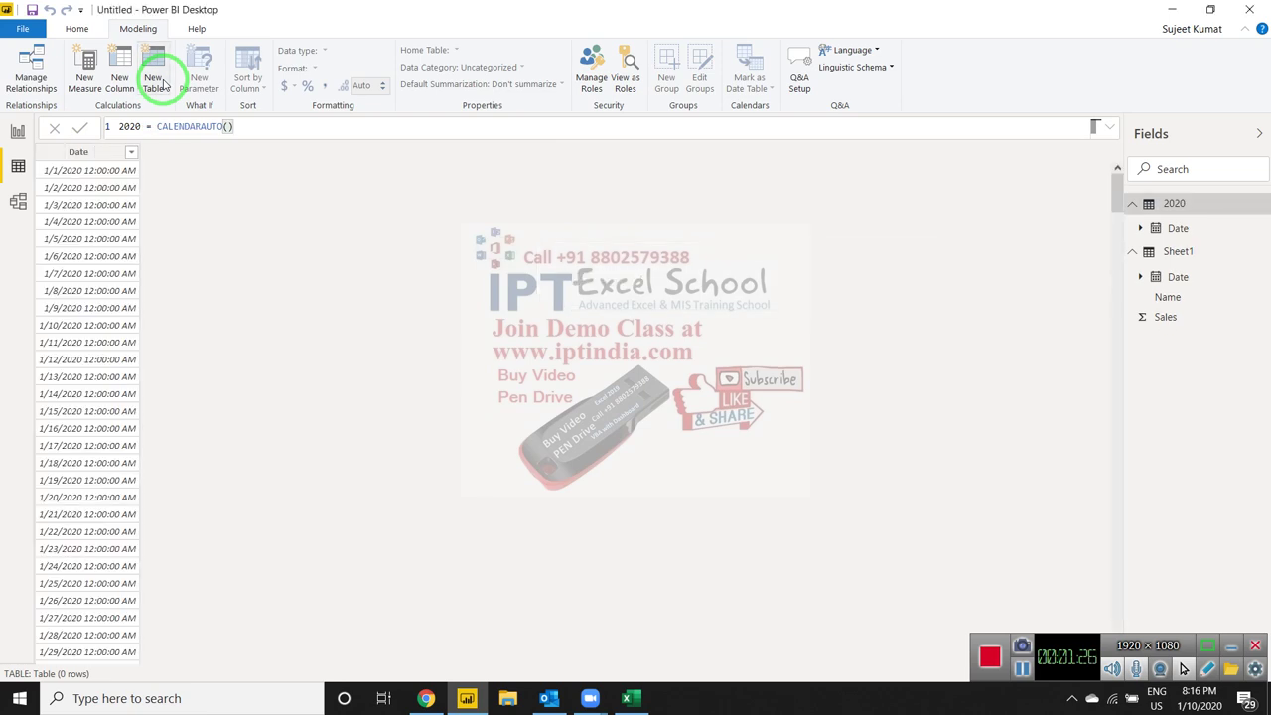
Change the 2020 table's Date column data type to Date.
{"action": "left_click", "coordinate": [103, 151]}
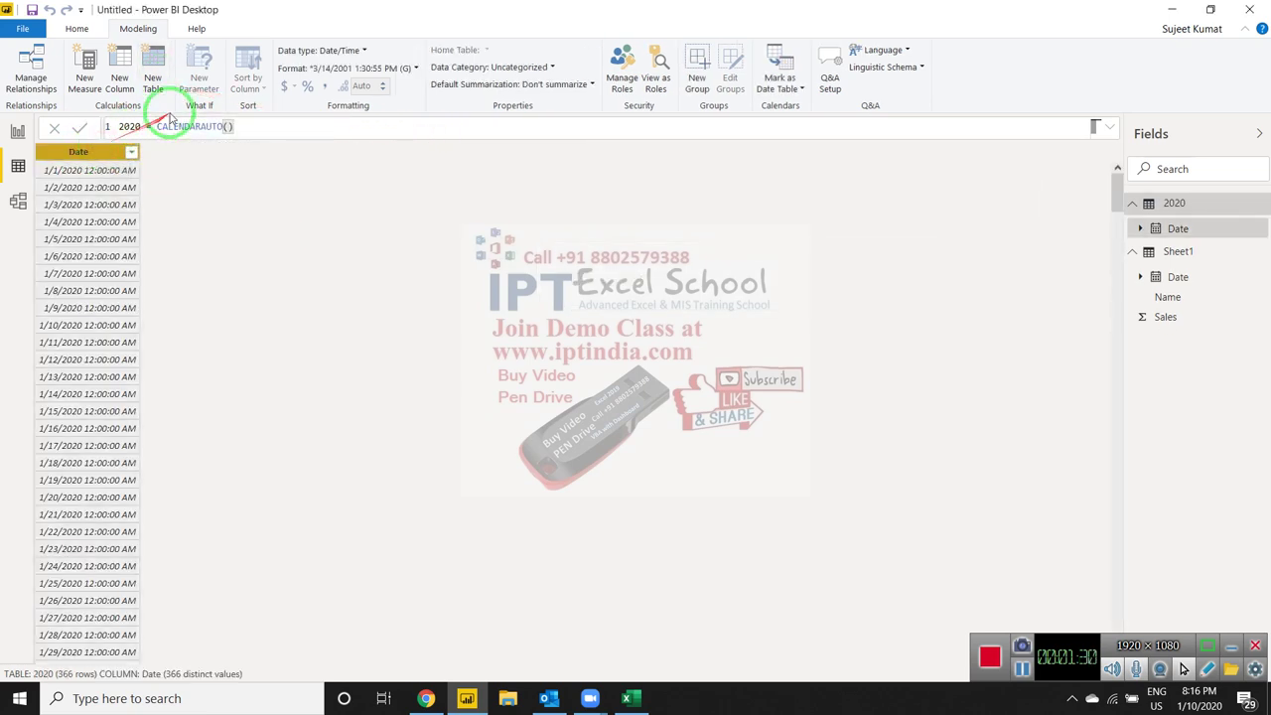
{"action": "left_click", "coordinate": [304, 50]}
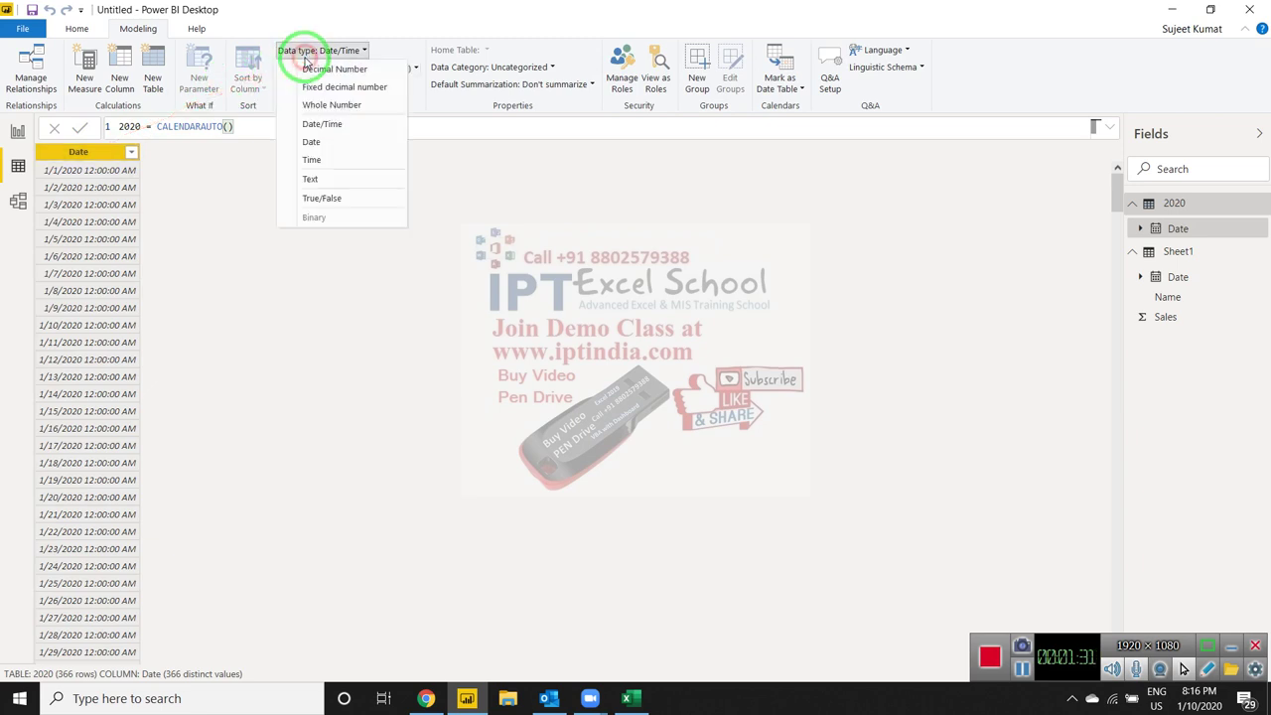
{"action": "left_click", "coordinate": [310, 145]}
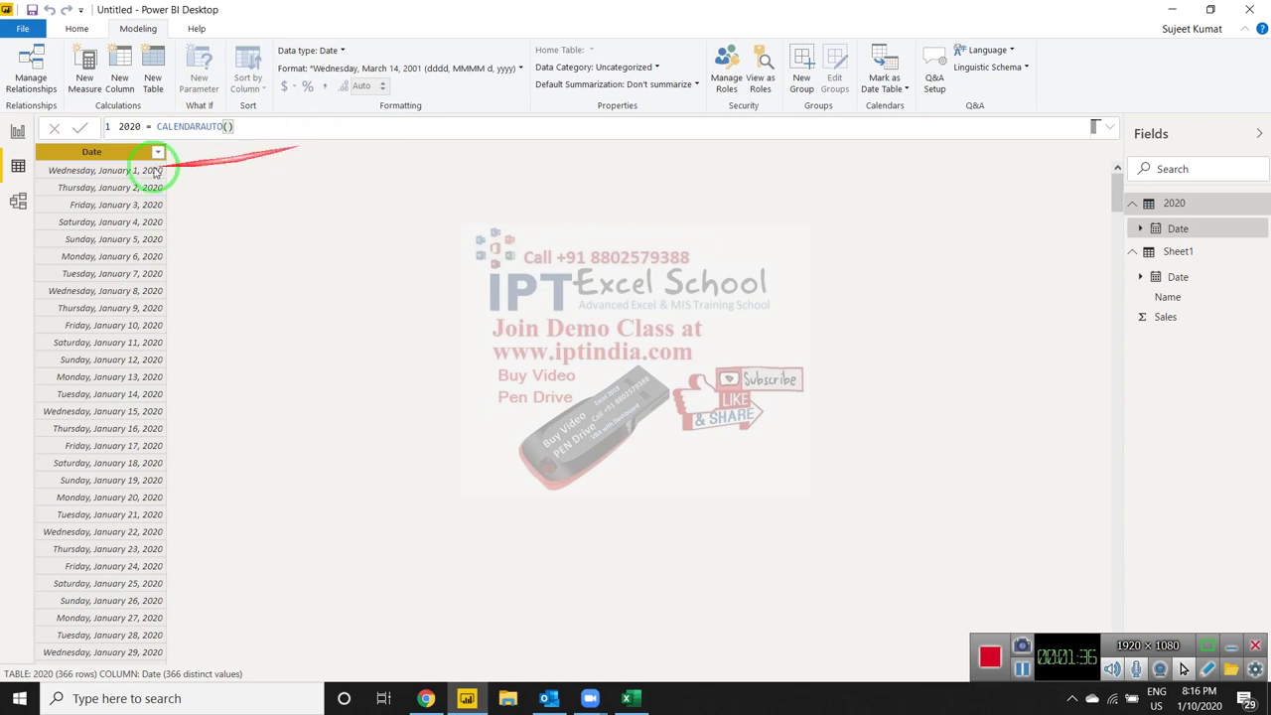
Scroll through the 366 dates to confirm they run January 1 to December 31, 2020.
{"action": "scroll", "coordinate": [149, 253], "scroll_direction": "down", "scroll_amount": 6}
{"action": "scroll", "coordinate": [149, 298], "scroll_direction": "down", "scroll_amount": 10}
{"action": "scroll", "coordinate": [149, 321], "scroll_direction": "down", "scroll_amount": 20}
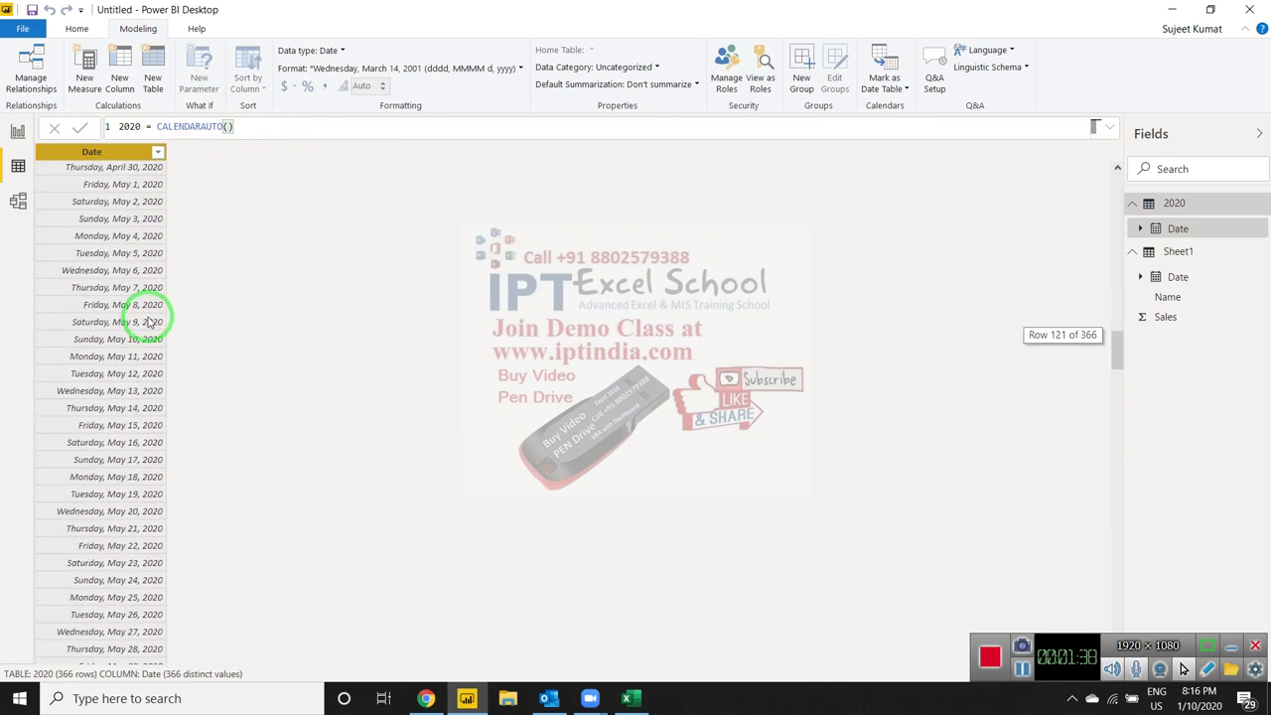
{"action": "scroll", "coordinate": [149, 321], "scroll_direction": "down", "scroll_amount": 10}
{"action": "scroll", "coordinate": [149, 321], "scroll_direction": "down", "scroll_amount": 20}
{"action": "scroll", "coordinate": [151, 319], "scroll_direction": "down", "scroll_amount": 10}
{"action": "scroll", "coordinate": [151, 319], "scroll_direction": "down", "scroll_amount": 20}
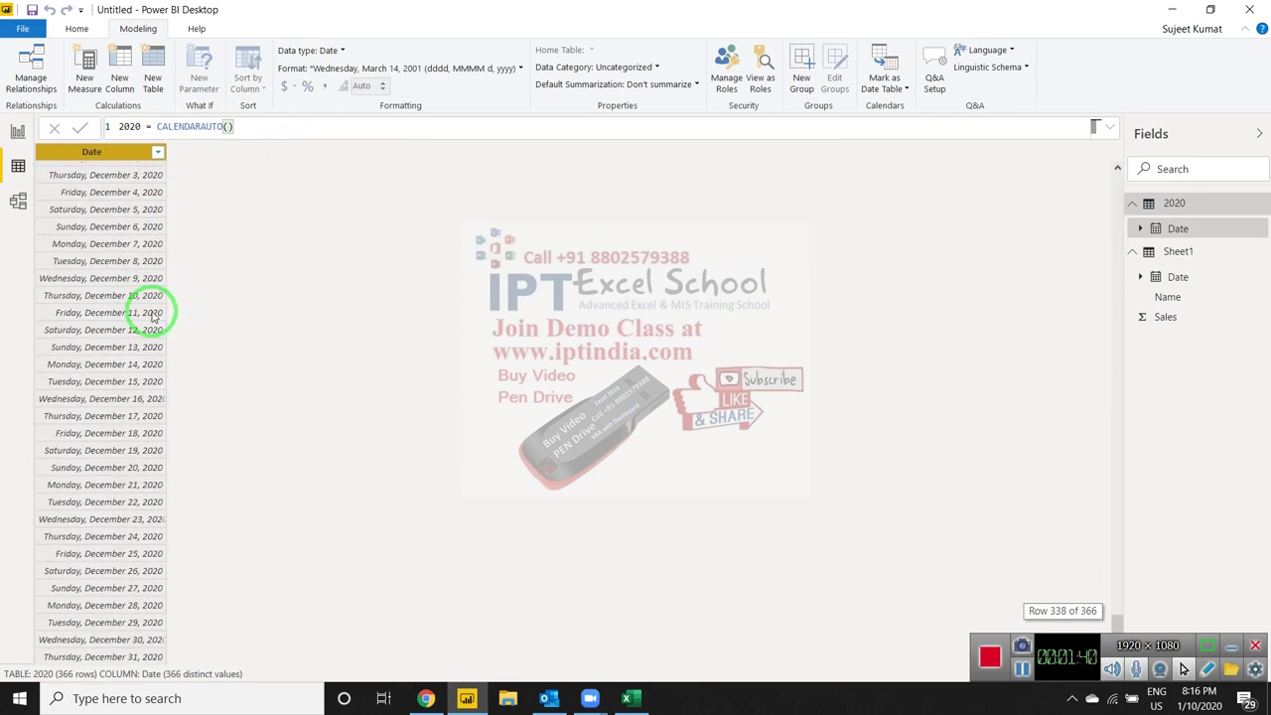
{"action": "scroll", "coordinate": [154, 287], "scroll_direction": "up", "scroll_amount": 20}
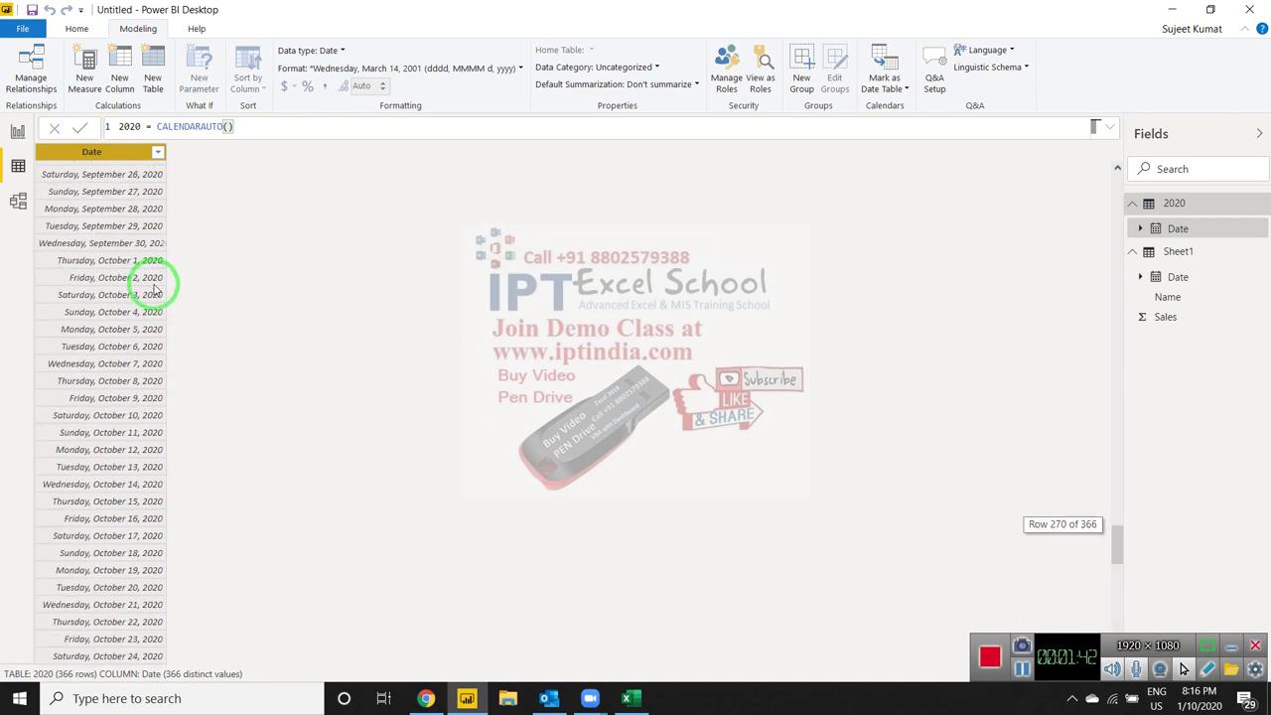
{"action": "scroll", "coordinate": [154, 287], "scroll_direction": "up", "scroll_amount": 15}
{"action": "scroll", "coordinate": [154, 287], "scroll_direction": "up", "scroll_amount": 18}
{"action": "scroll", "coordinate": [154, 287], "scroll_direction": "up", "scroll_amount": 20}
{"action": "scroll", "coordinate": [154, 287], "scroll_direction": "up", "scroll_amount": 18}
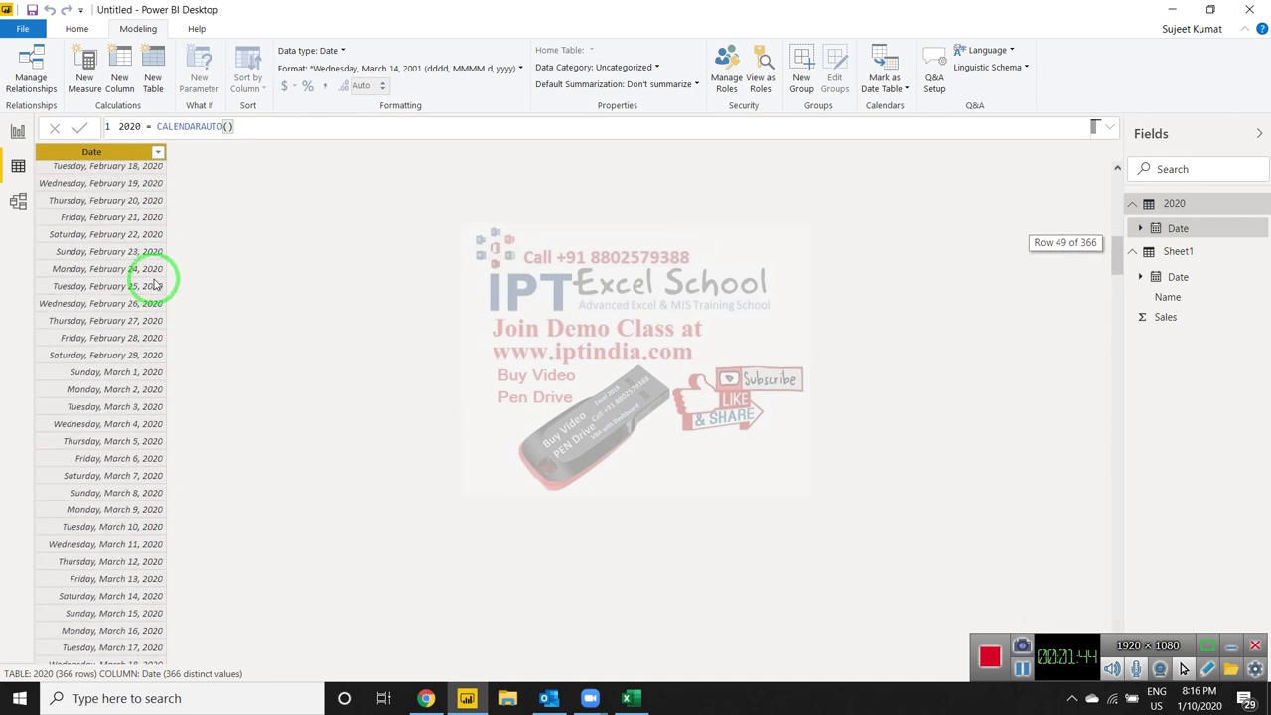
{"action": "scroll", "coordinate": [154, 287], "scroll_direction": "up", "scroll_amount": 16}
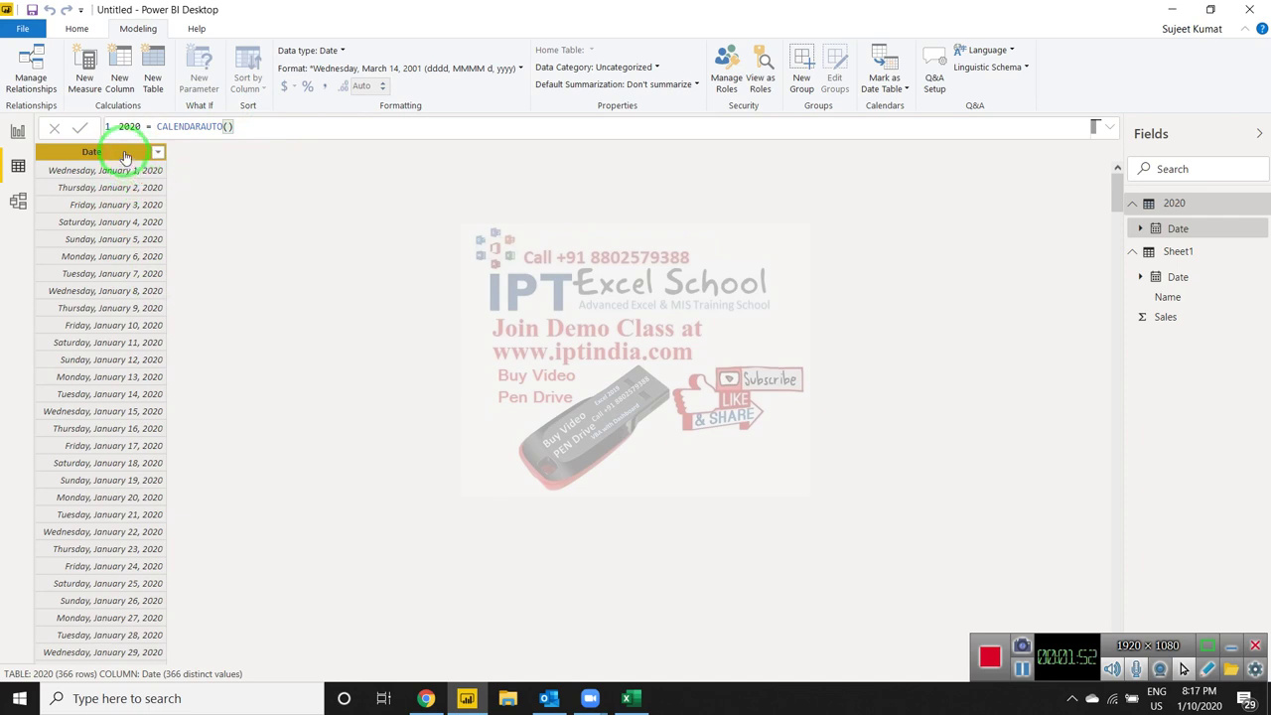
Add a calculated column Month = FORMAT('2020'[Date],"MMM") to the 2020 table.
{"action": "left_click", "coordinate": [136, 92]}
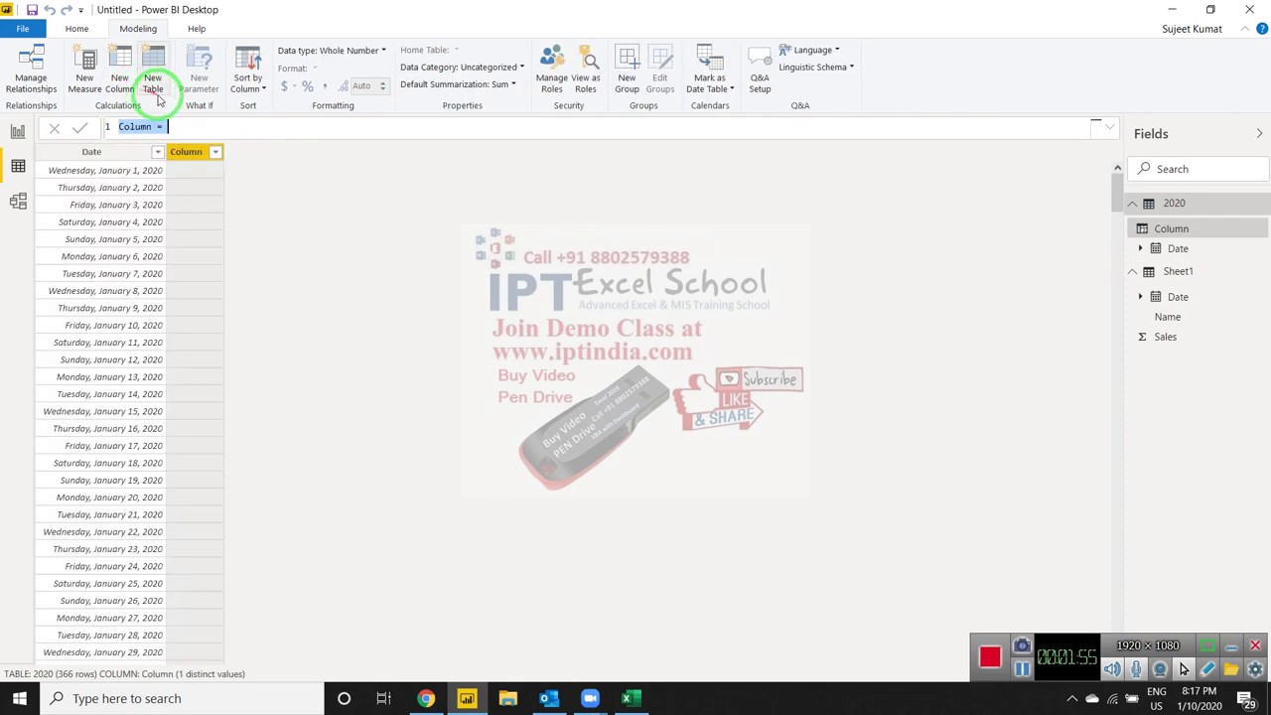
{"action": "double_click", "coordinate": [136, 128]}
{"action": "type", "text": "Month"}
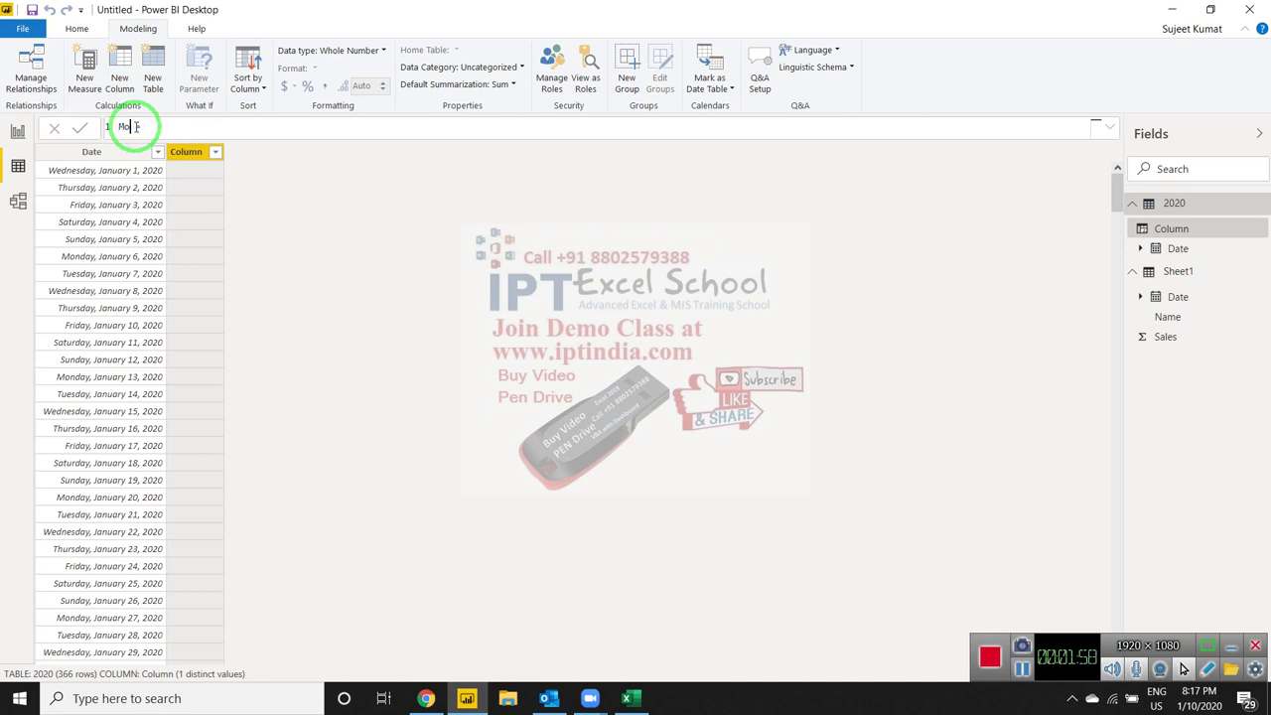
{"action": "left_click", "coordinate": [165, 125]}
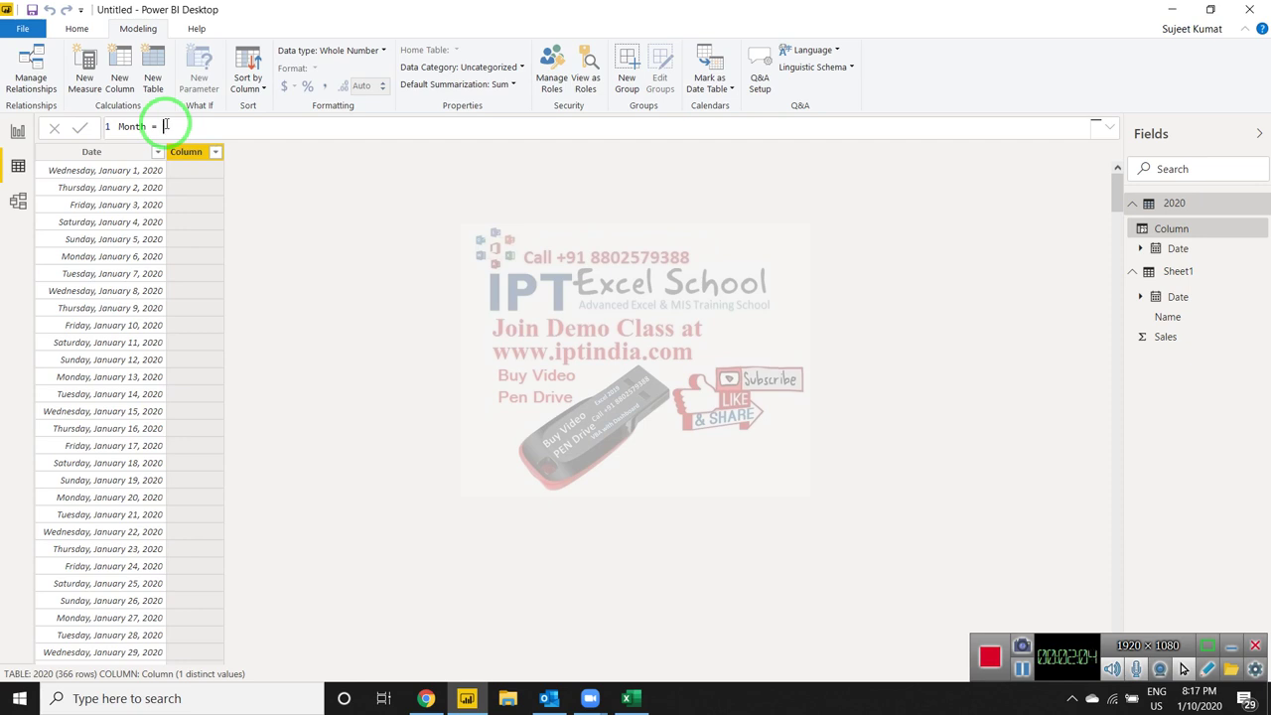
{"action": "type", "text": "for"}
{"action": "key", "text": "Tab"}
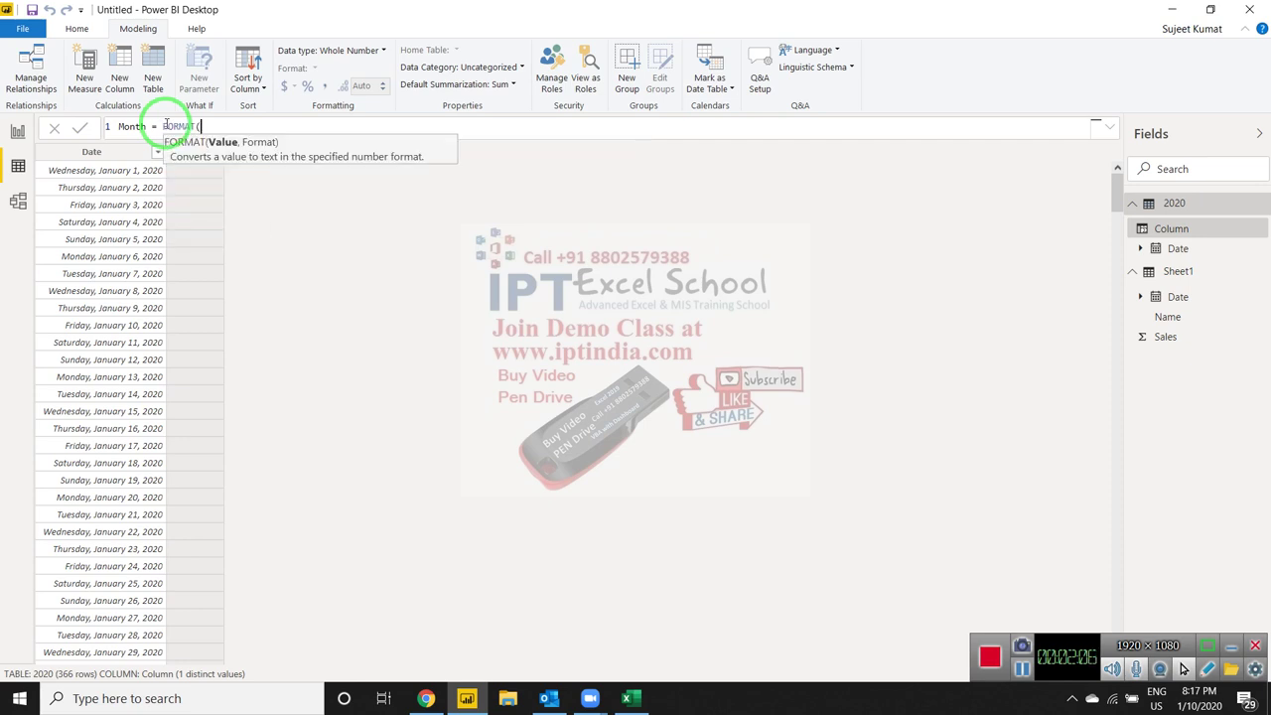
{"action": "type", "text": "da"}
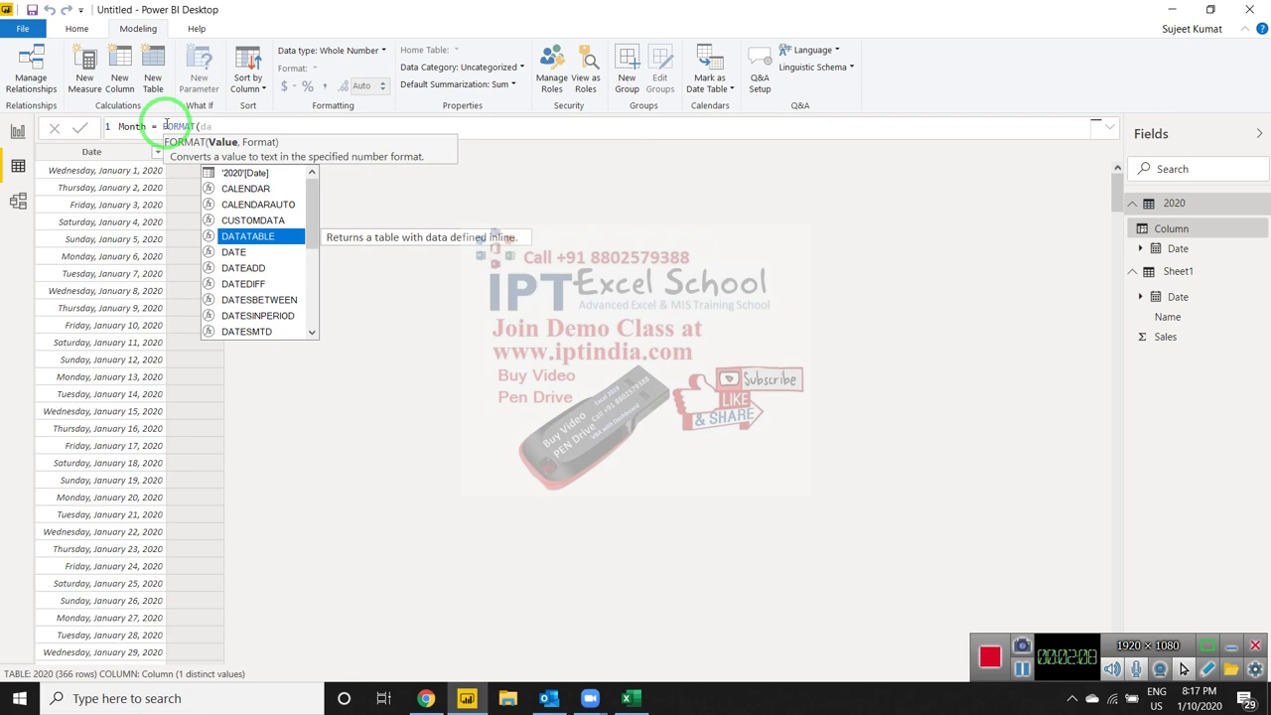
{"action": "type", "text": "te"}
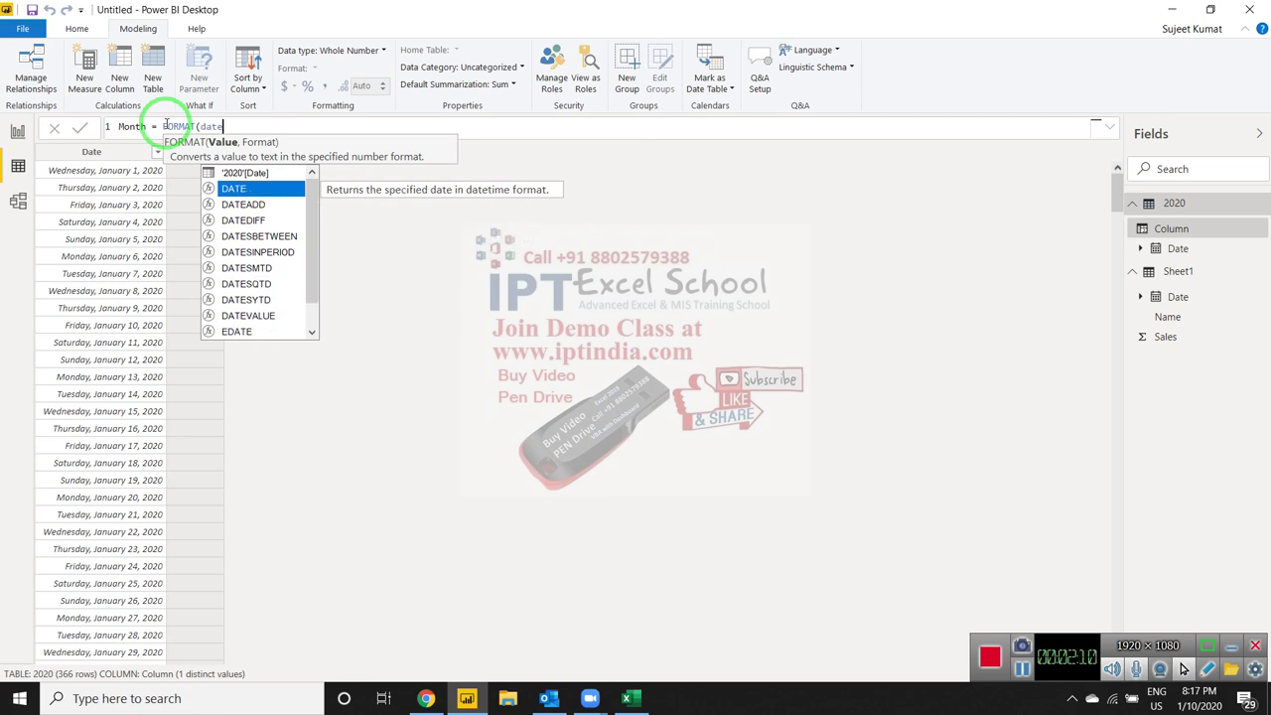
{"action": "key", "text": "Up"}
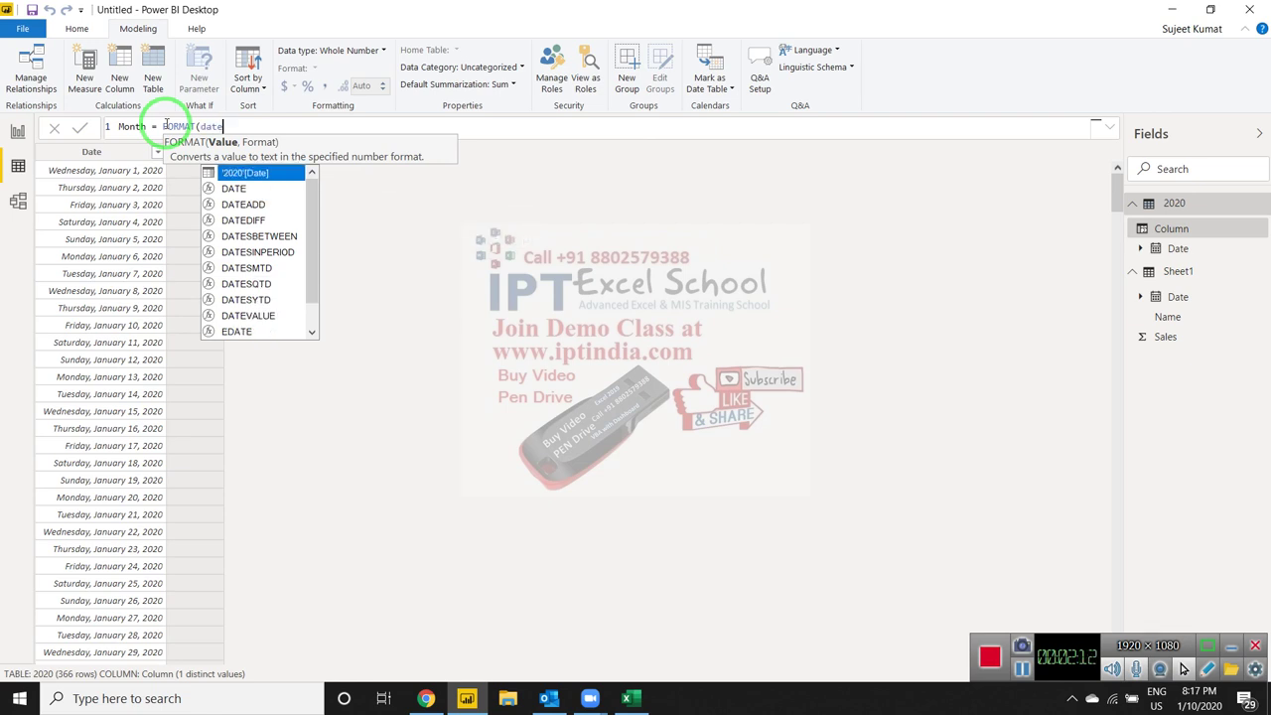
{"action": "key", "text": "Tab"}
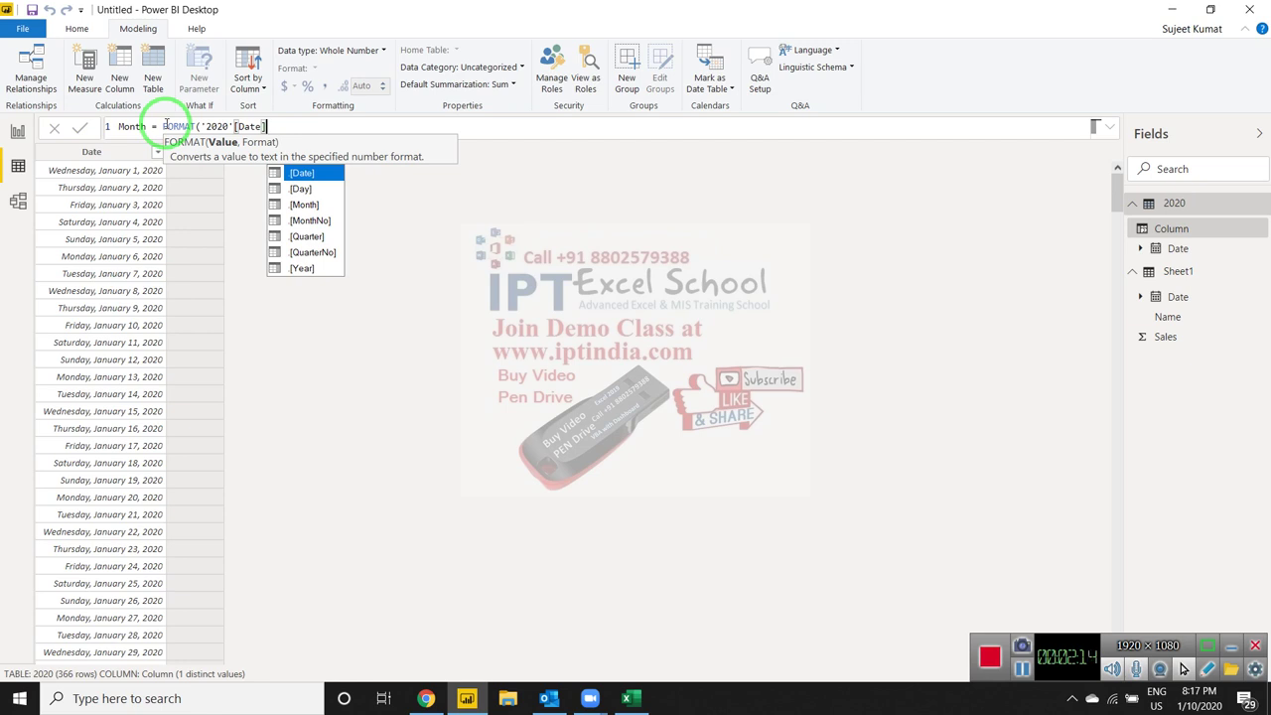
{"action": "type", "text": ",\""}
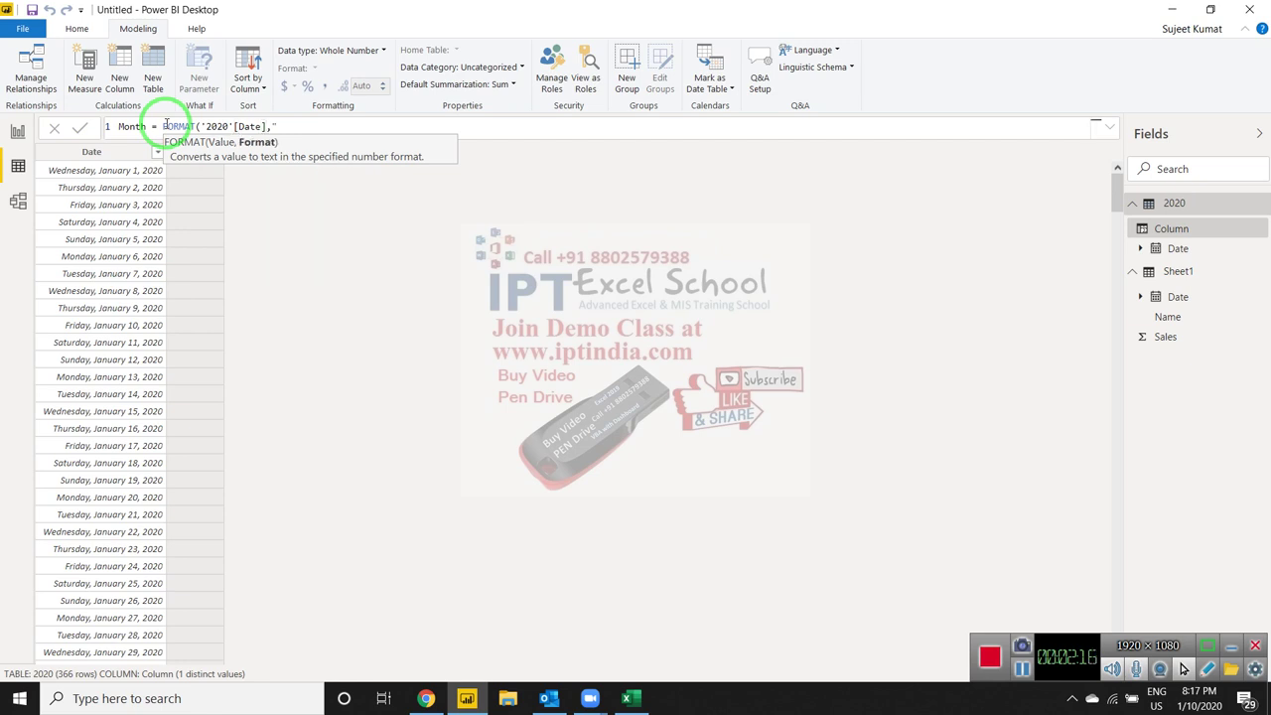
{"action": "type", "text": "M"}
{"action": "type", "text": "MM\")"}
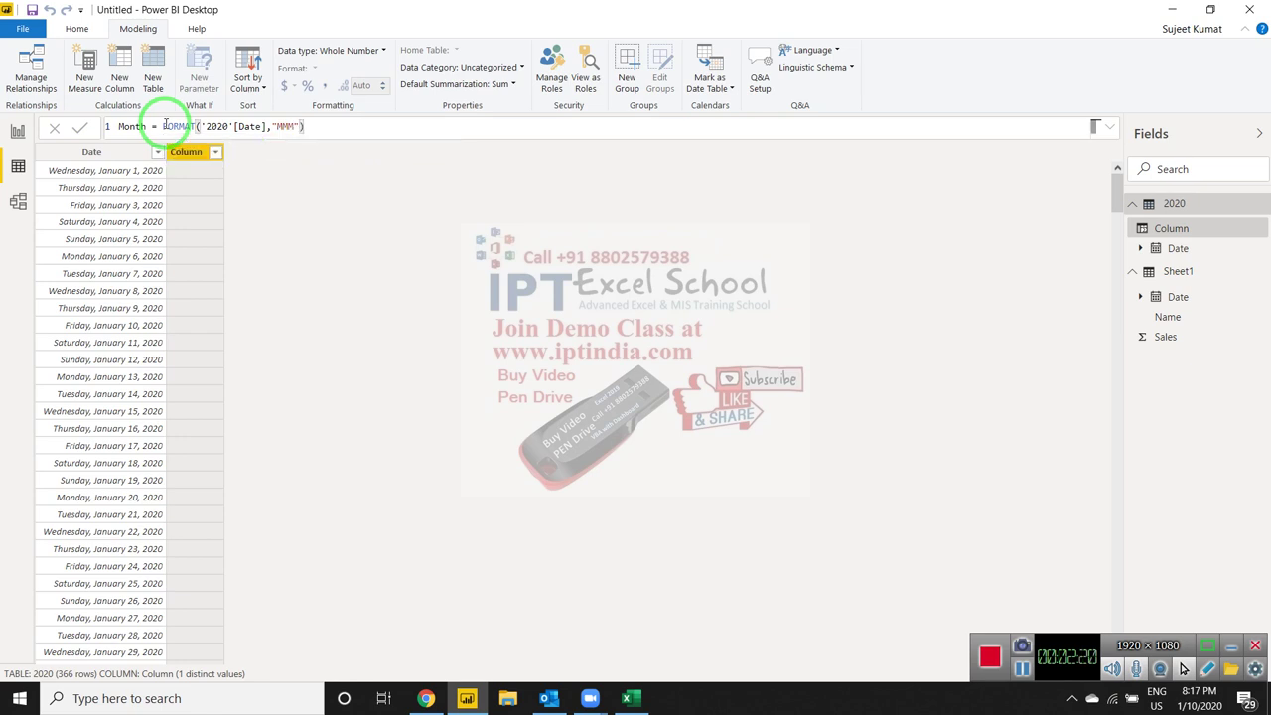
{"action": "key", "text": "Return"}
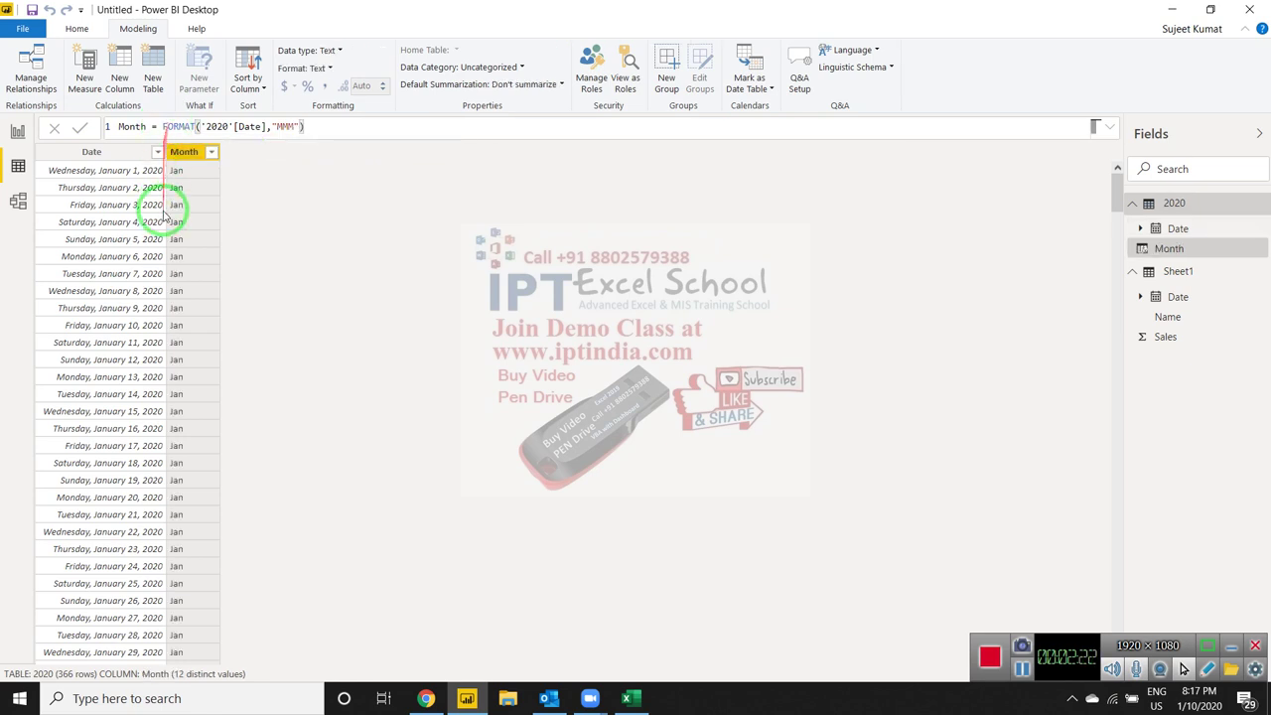
Delete the broken visual from the report page, then return to Data view.
{"action": "left_click", "coordinate": [22, 132]}
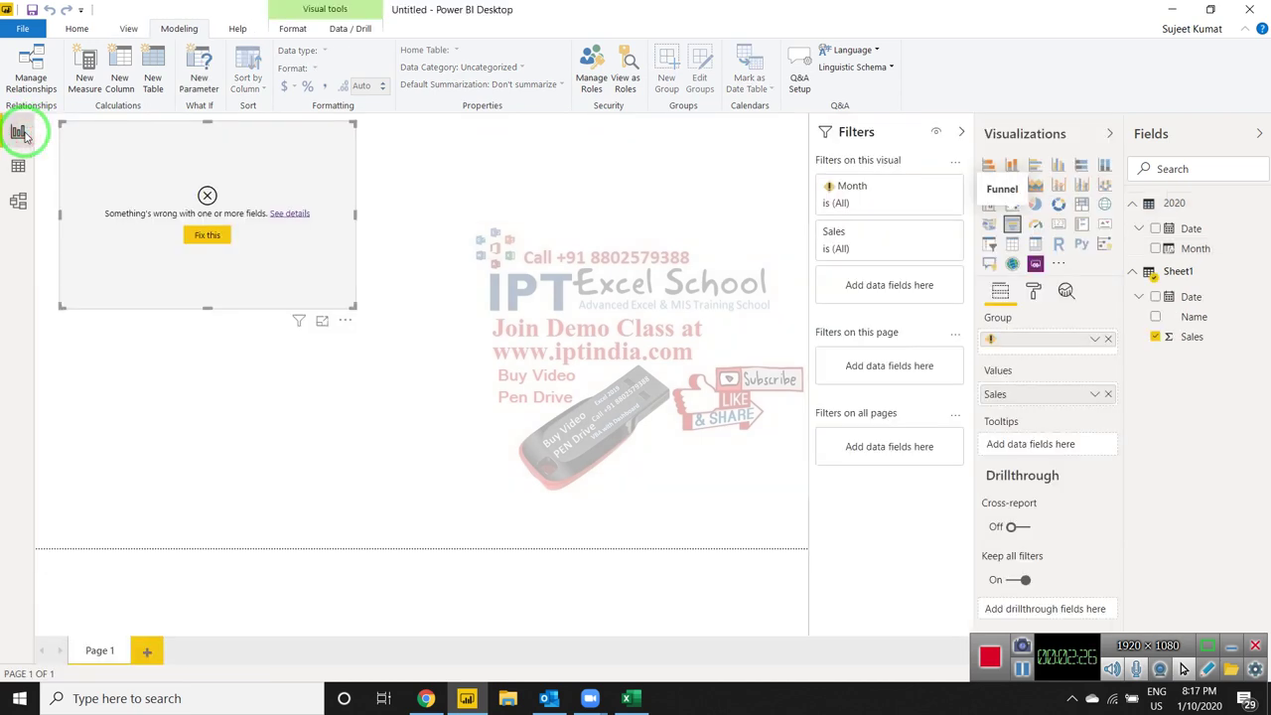
{"action": "key", "text": "Delete"}
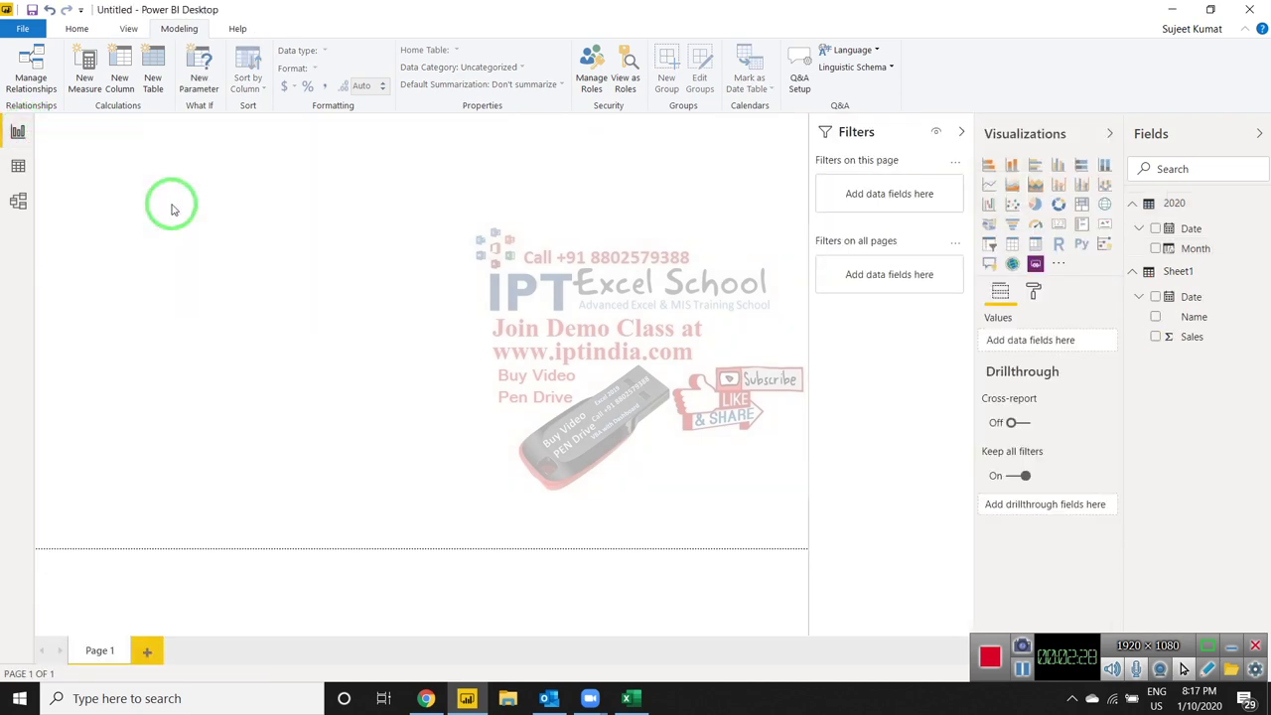
{"action": "left_click", "coordinate": [18, 167]}
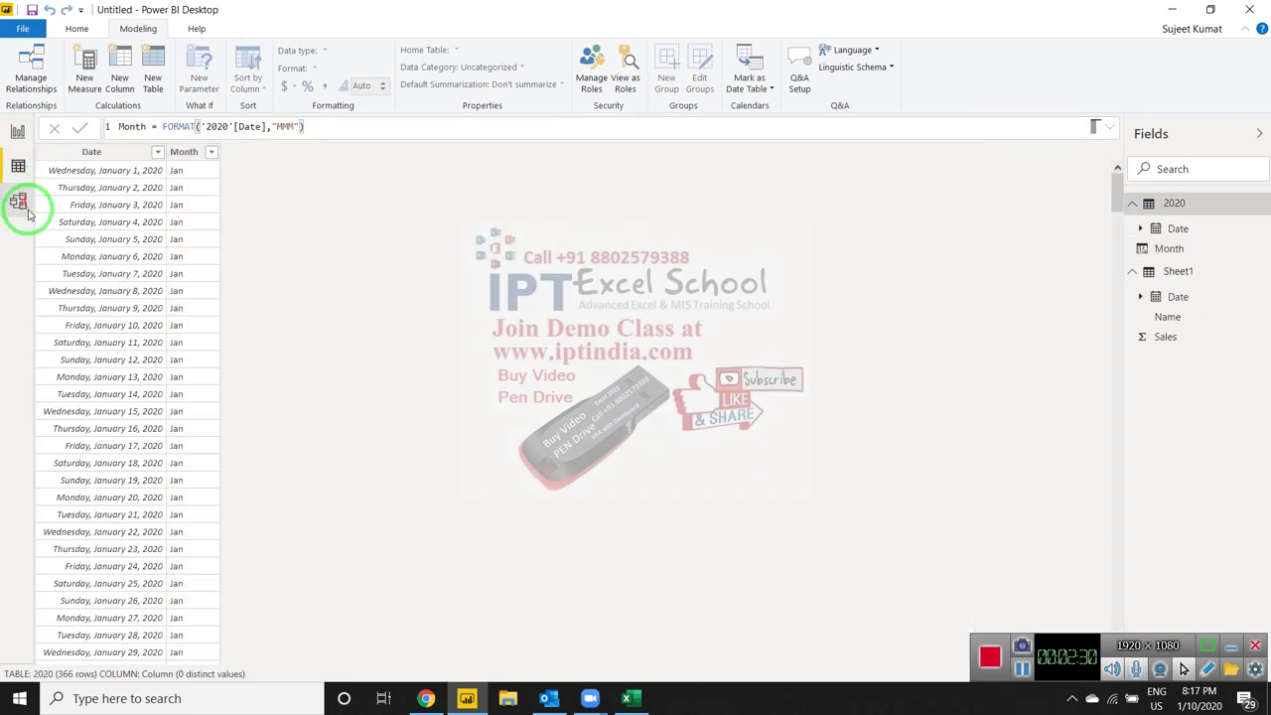
Check the Zoom meeting's participants list, then go back to Power BI.
{"action": "mouse_move", "coordinate": [591, 699]}
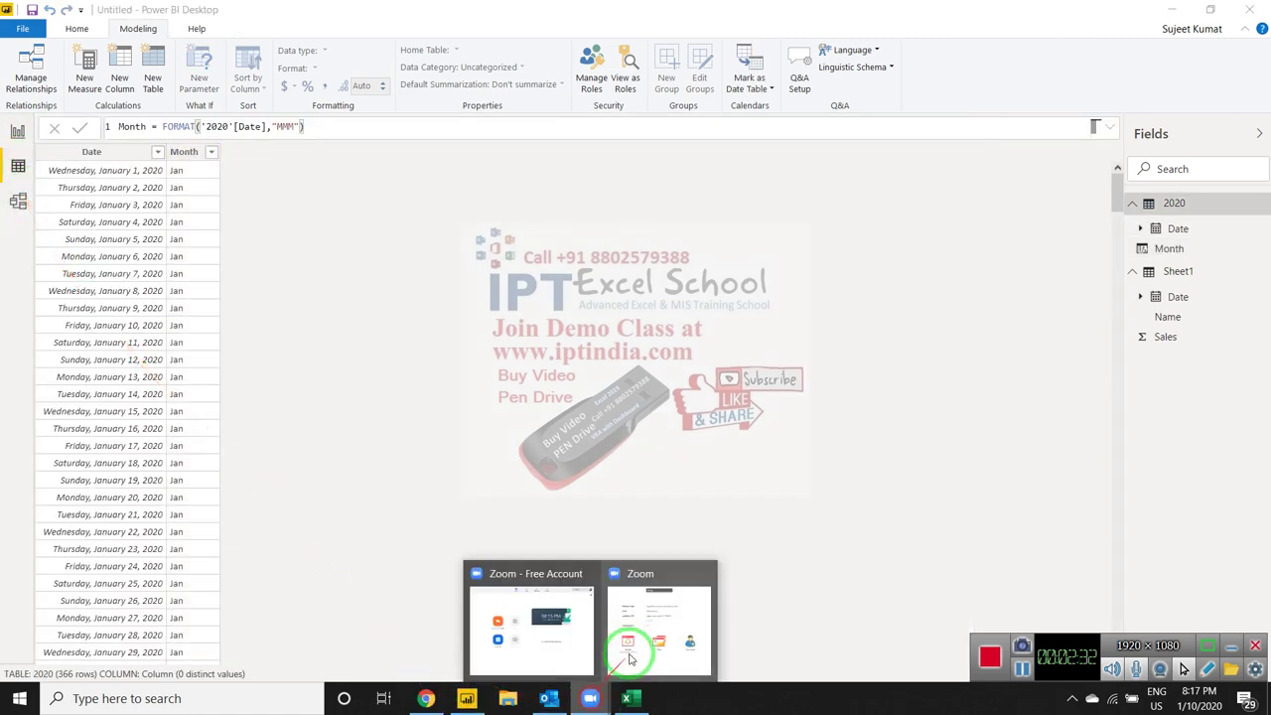
{"action": "left_click", "coordinate": [650, 645]}
{"action": "left_click", "coordinate": [348, 615]}
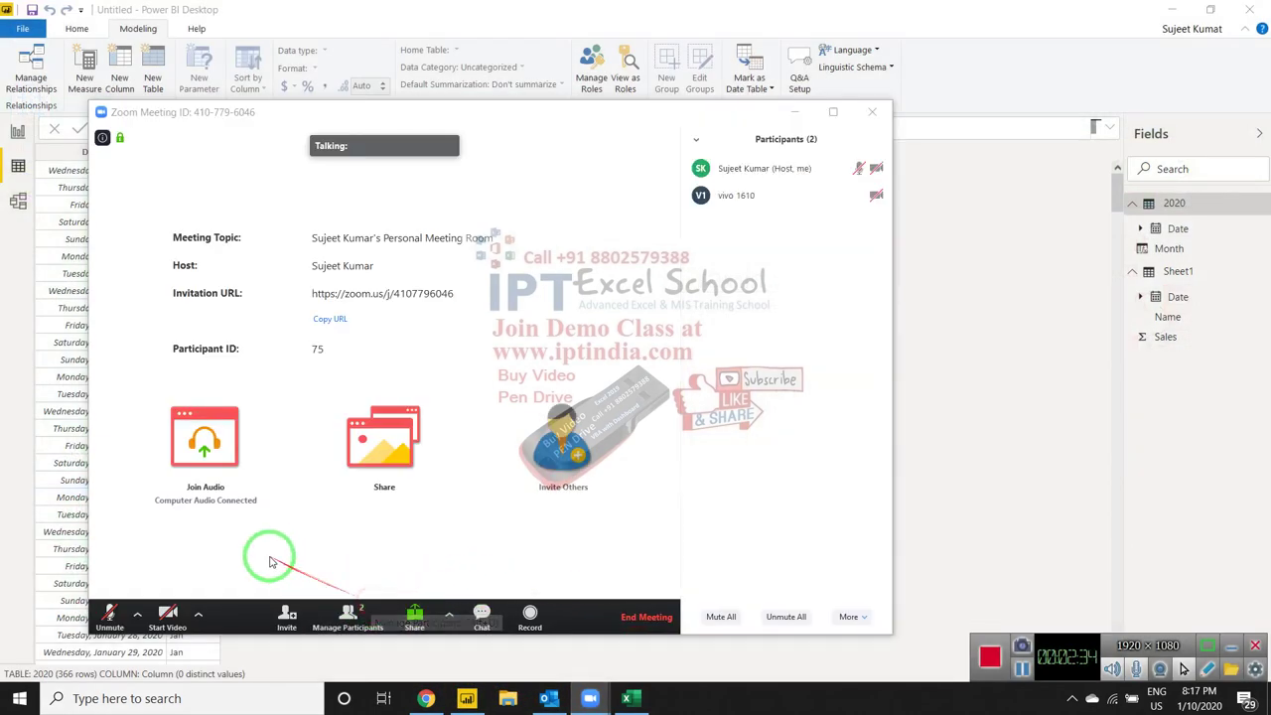
{"action": "left_click", "coordinate": [979, 277]}
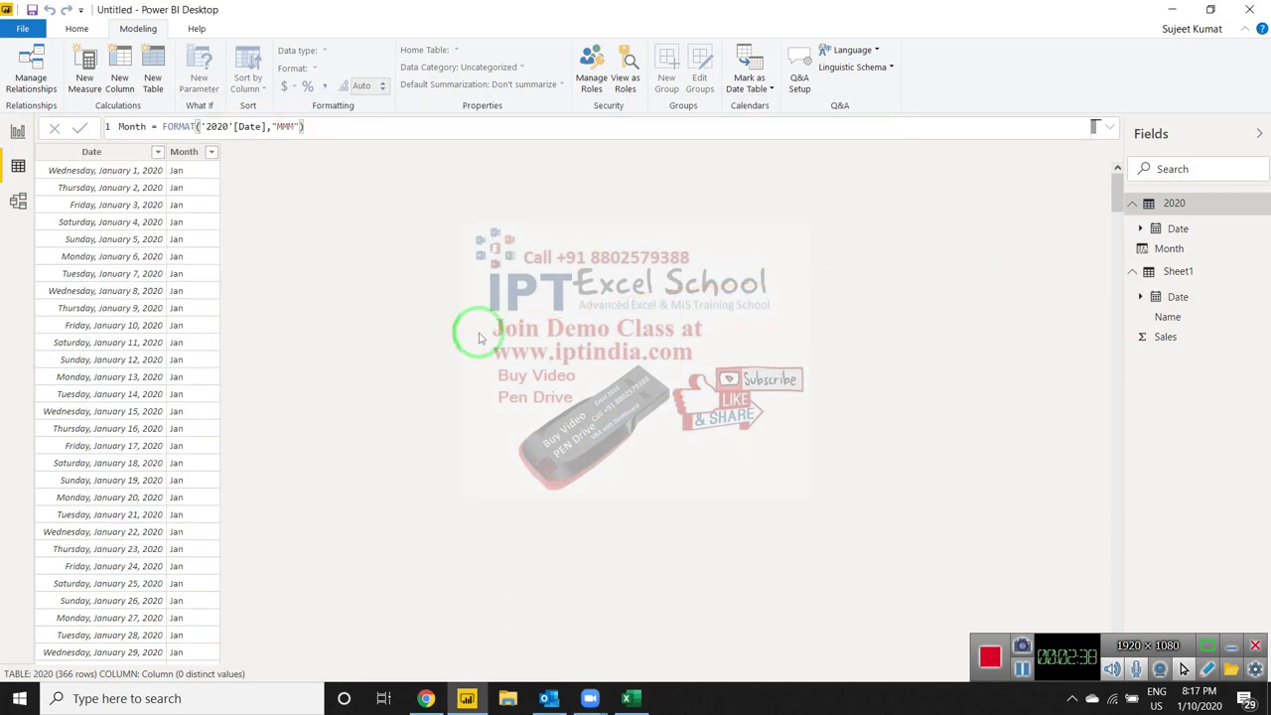
In Model view, link the 2020 table's Date to Sheet1's Date in a many-to-one relationship.
{"action": "left_click", "coordinate": [19, 202]}
{"action": "left_click_drag", "start_coordinate": [111, 189], "coordinate": [397, 165]}
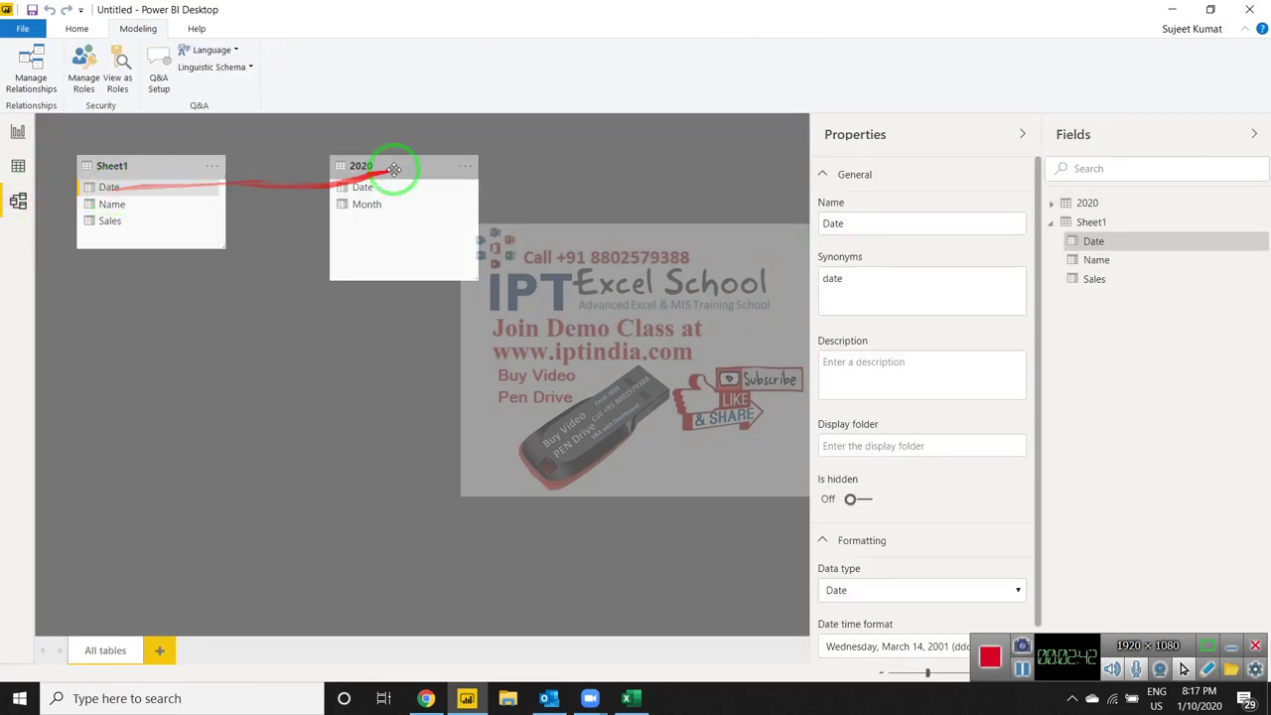
{"action": "left_click", "coordinate": [397, 165]}
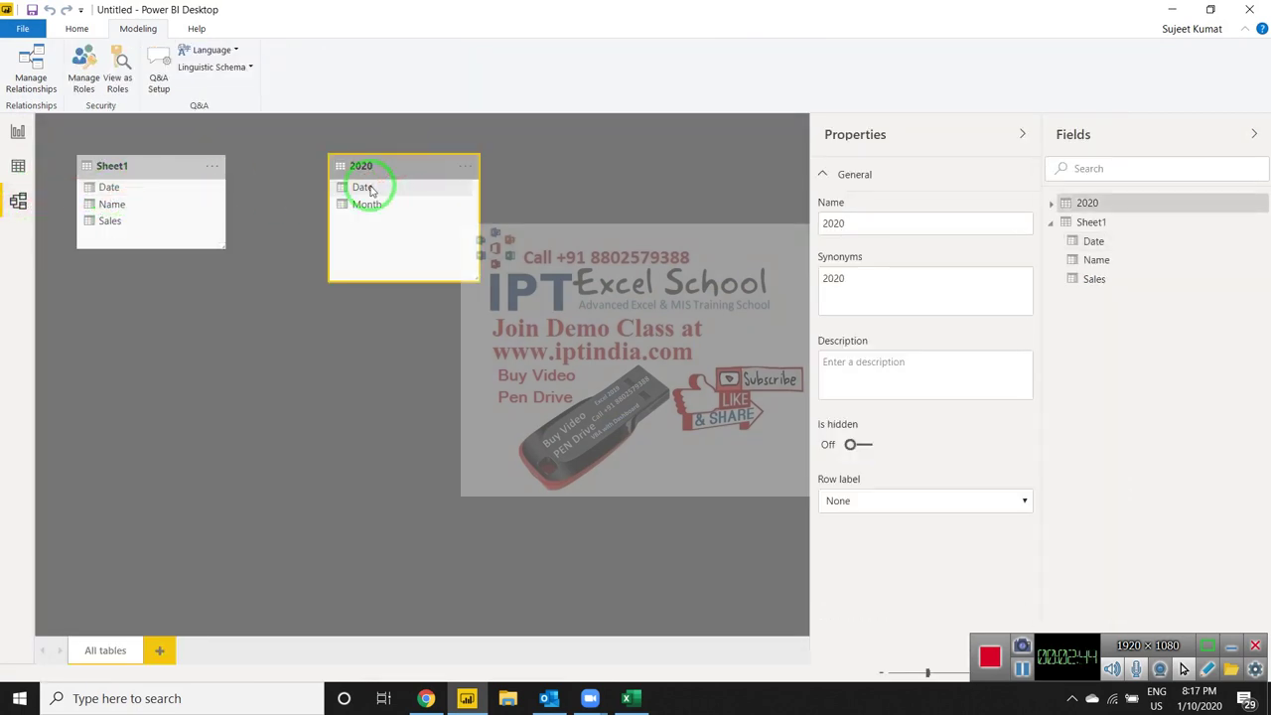
{"action": "mouse_move", "coordinate": [370, 190]}
{"action": "left_mouse_down"}
{"action": "mouse_move", "coordinate": [152, 195]}
{"action": "mouse_move", "coordinate": [363, 189]}
{"action": "left_mouse_up"}
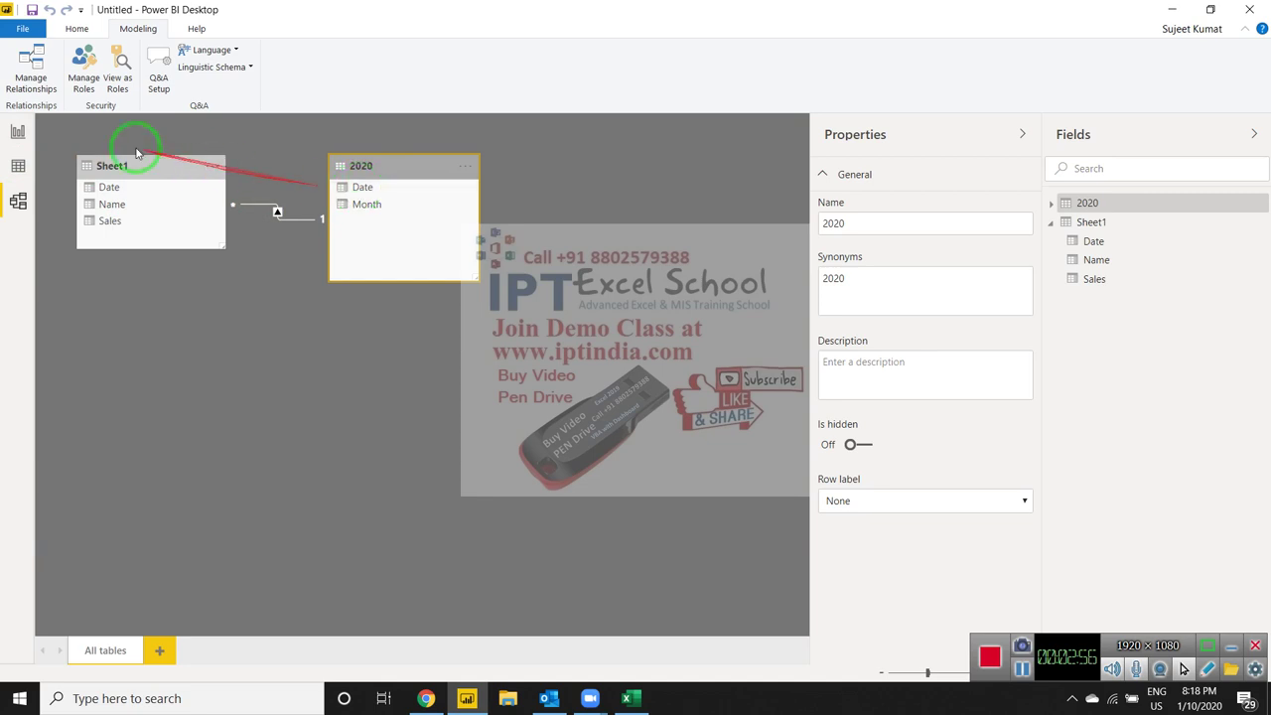
On the report page, build a Month and Sales visual sorted by Sales, highest first.
{"action": "left_click", "coordinate": [20, 133]}
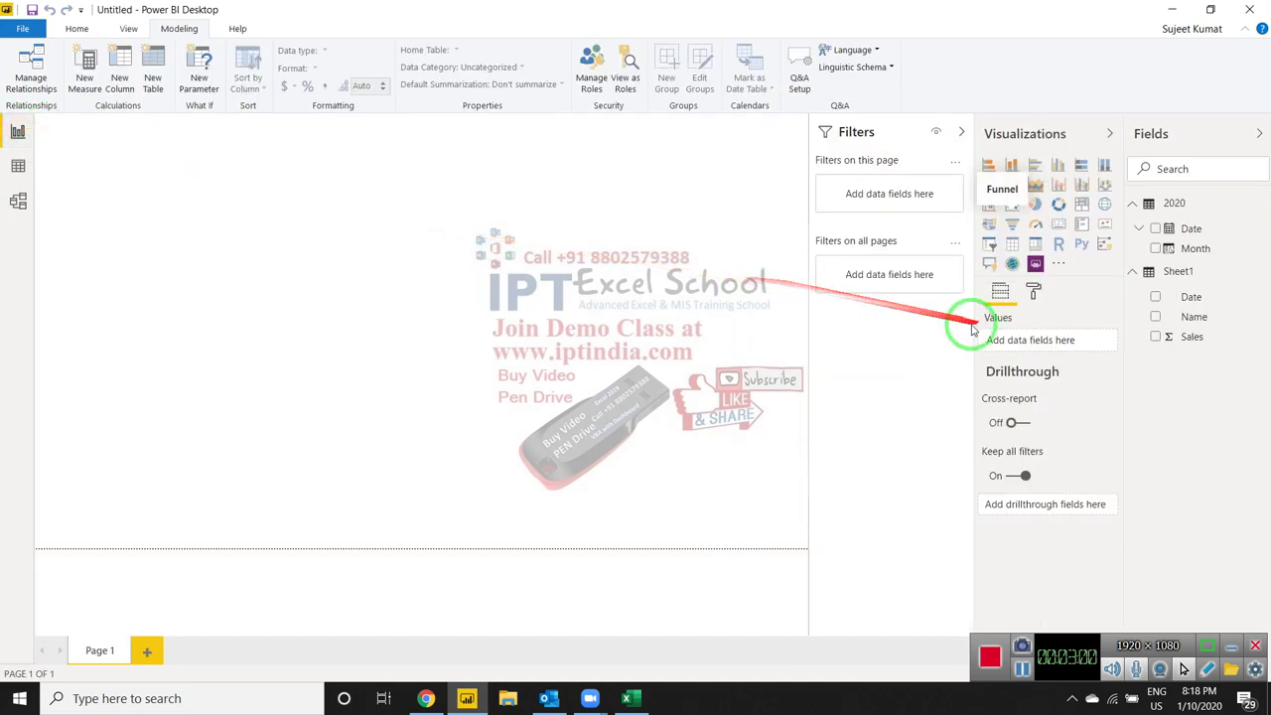
{"action": "left_click_drag", "start_coordinate": [1195, 248], "coordinate": [590, 235]}
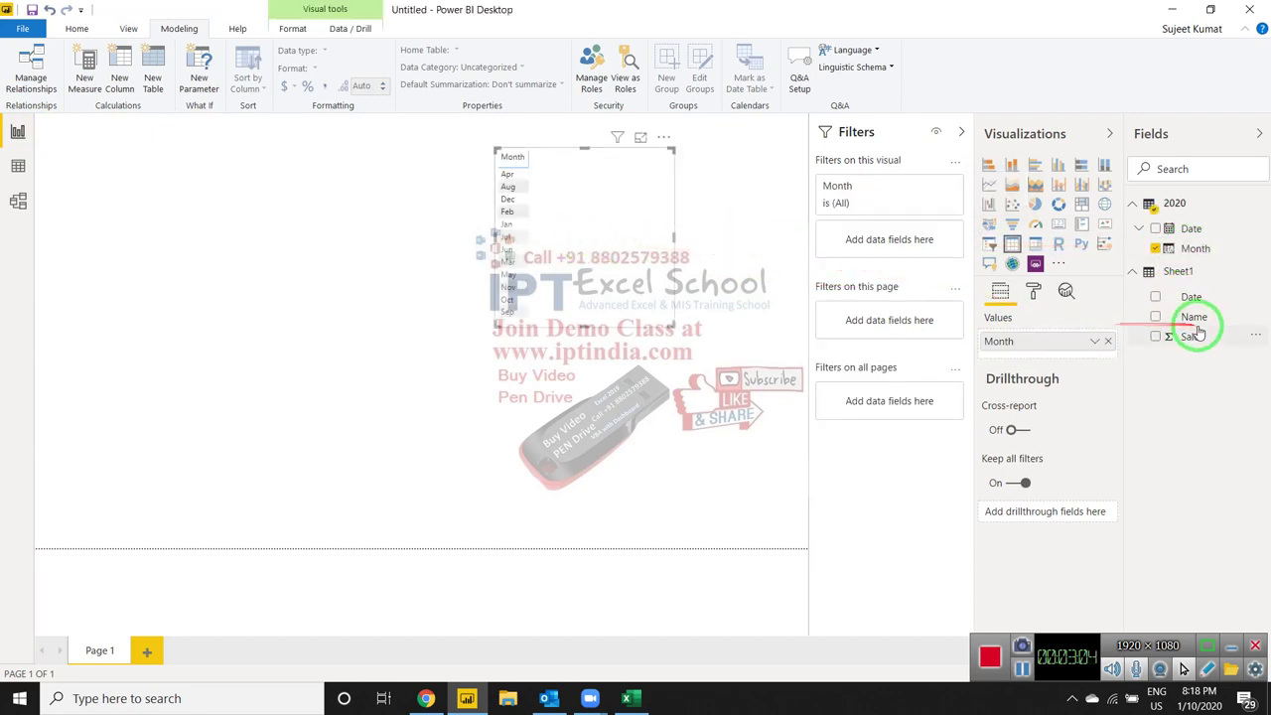
{"action": "left_click_drag", "start_coordinate": [1196, 333], "coordinate": [626, 194]}
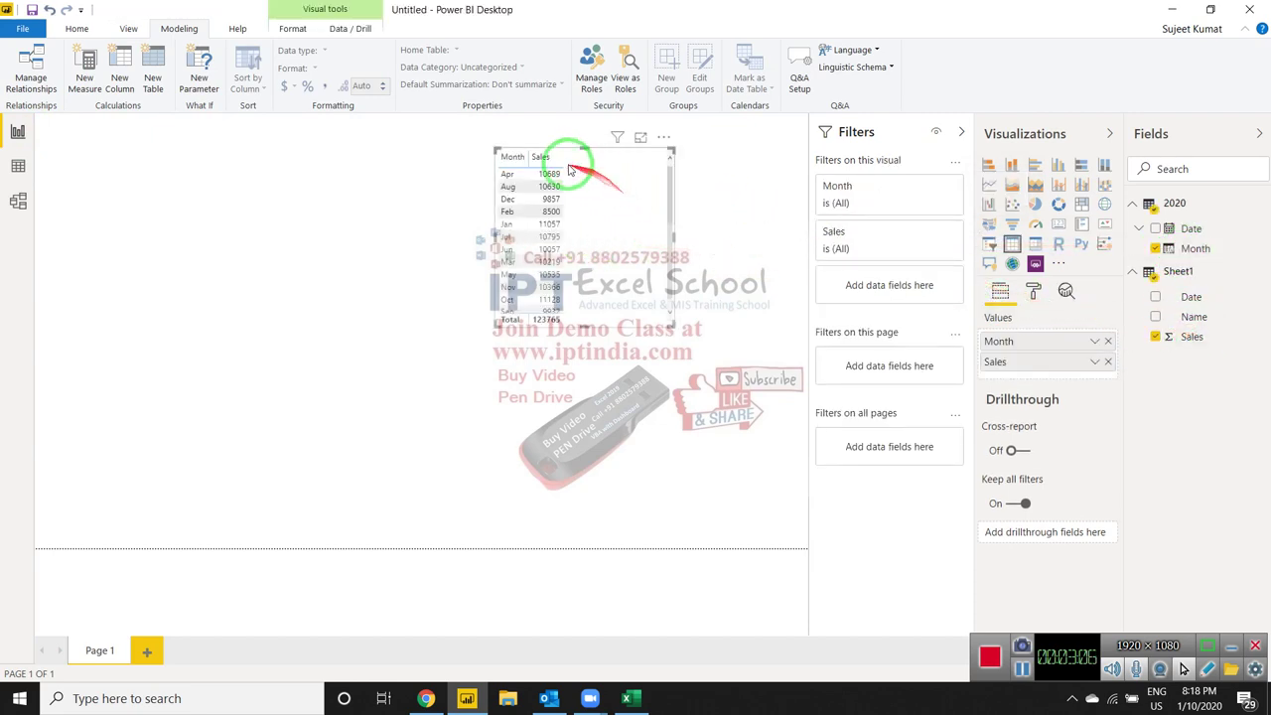
{"action": "left_click", "coordinate": [546, 156]}
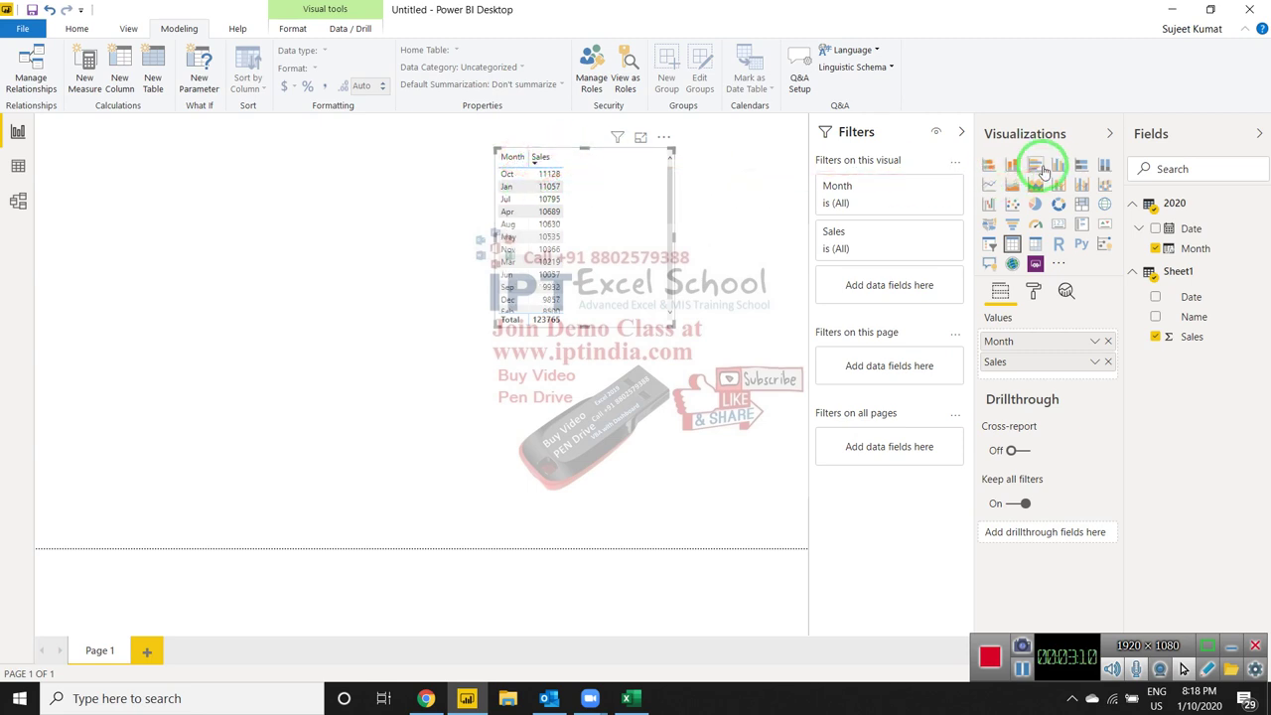
Turn the visual into a clustered column chart and enlarge it across the page.
{"action": "left_click", "coordinate": [1057, 164]}
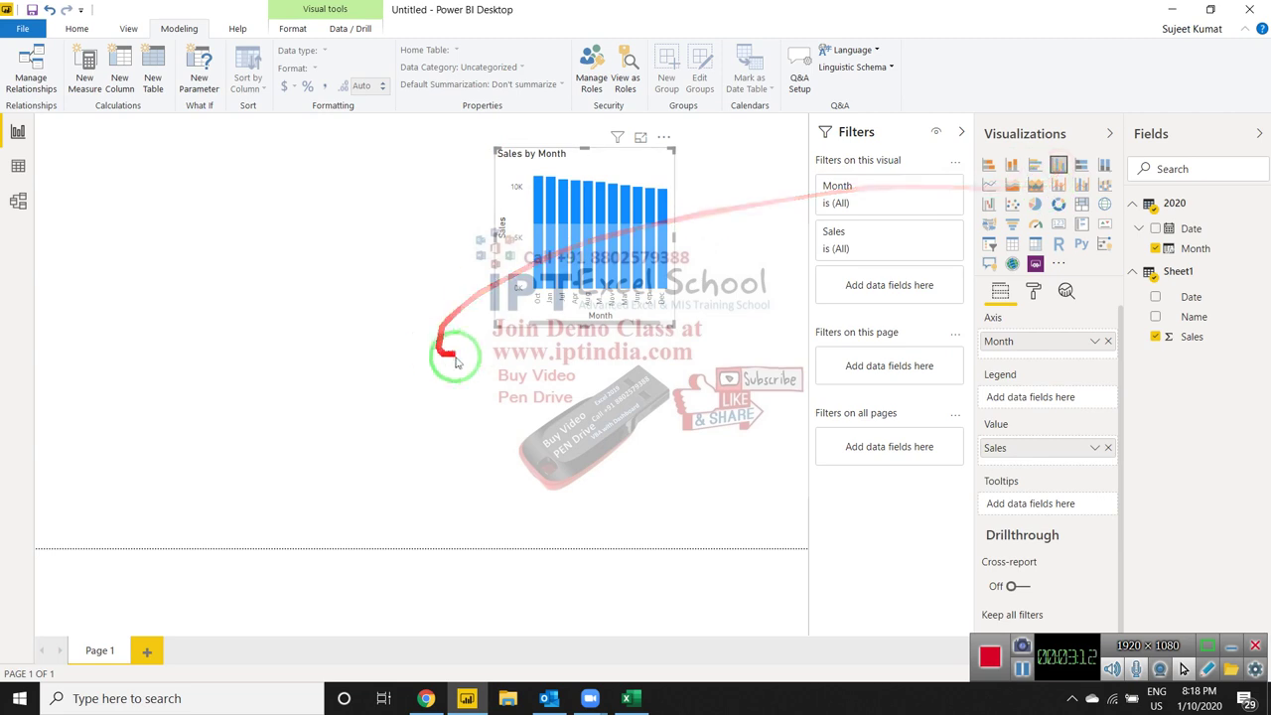
{"action": "mouse_move", "coordinate": [493, 327]}
{"action": "left_mouse_down"}
{"action": "mouse_move", "coordinate": [88, 390]}
{"action": "mouse_move", "coordinate": [81, 422]}
{"action": "left_mouse_up"}
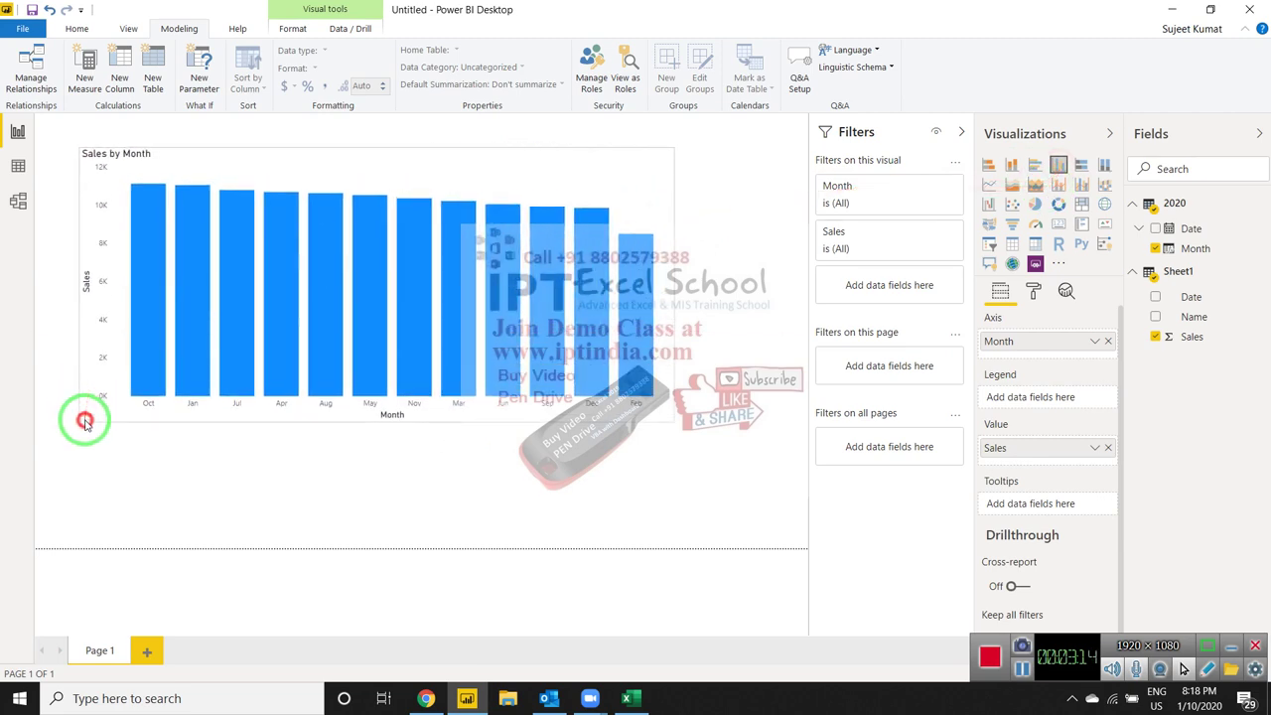
{"action": "left_click", "coordinate": [135, 160]}
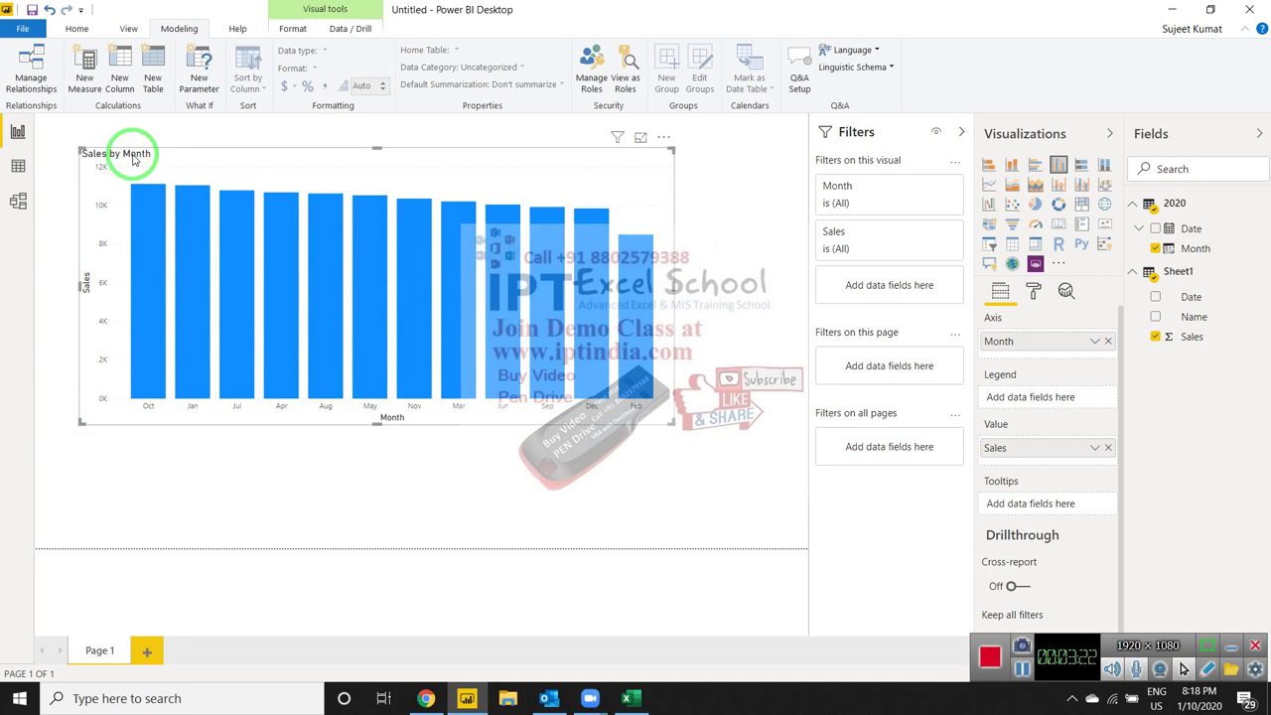
Show the Windows desktop with Win+D and refresh it.
{"action": "key", "text": "super+d"}
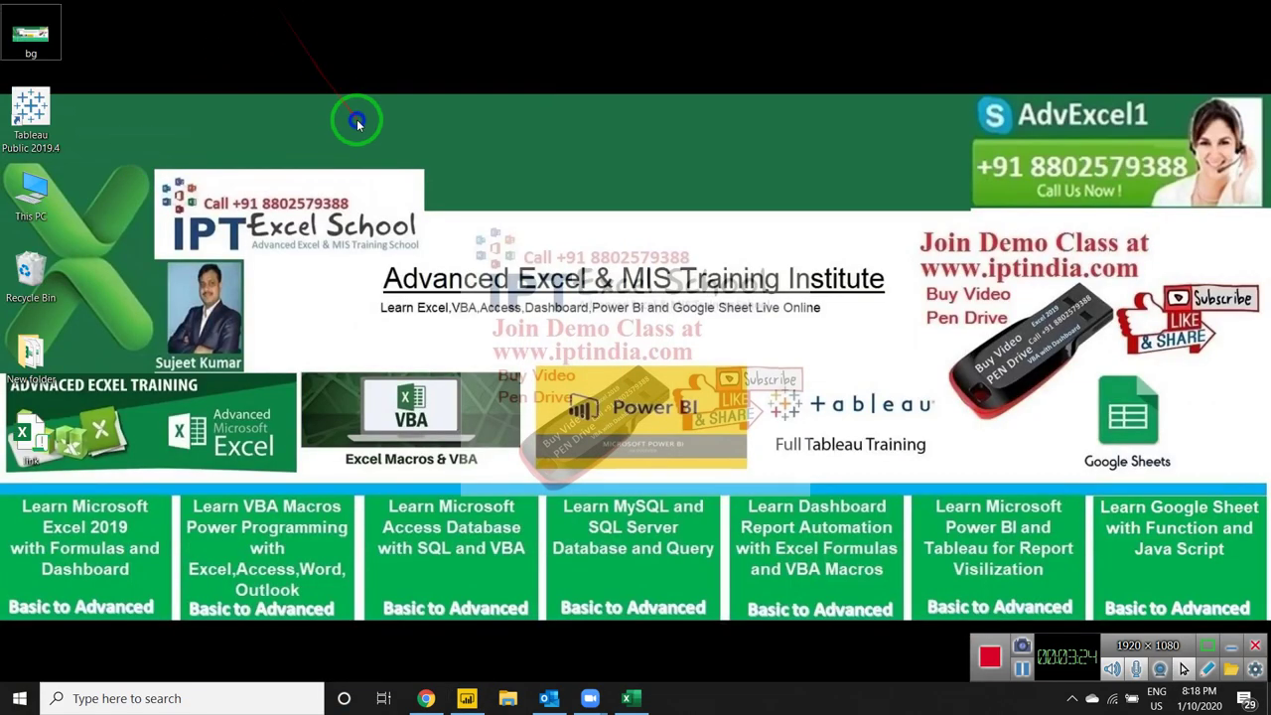
{"action": "right_click", "coordinate": [358, 122]}
{"action": "left_click", "coordinate": [390, 170]}
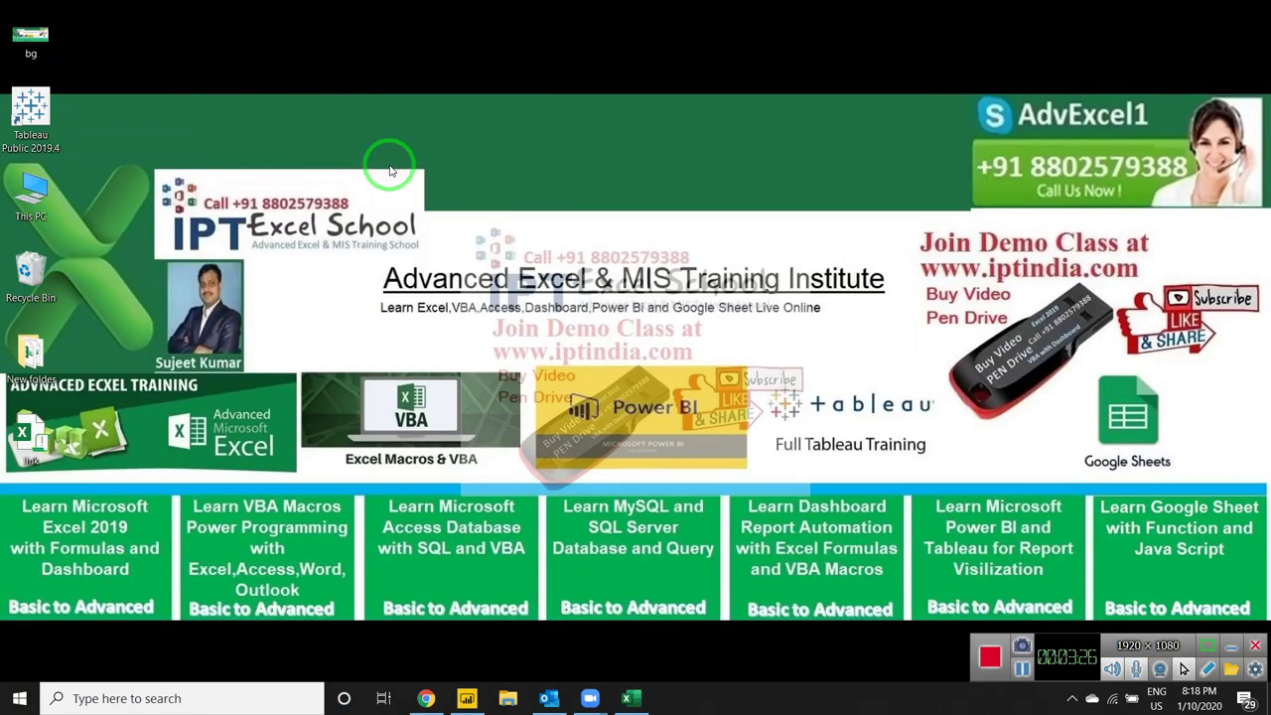